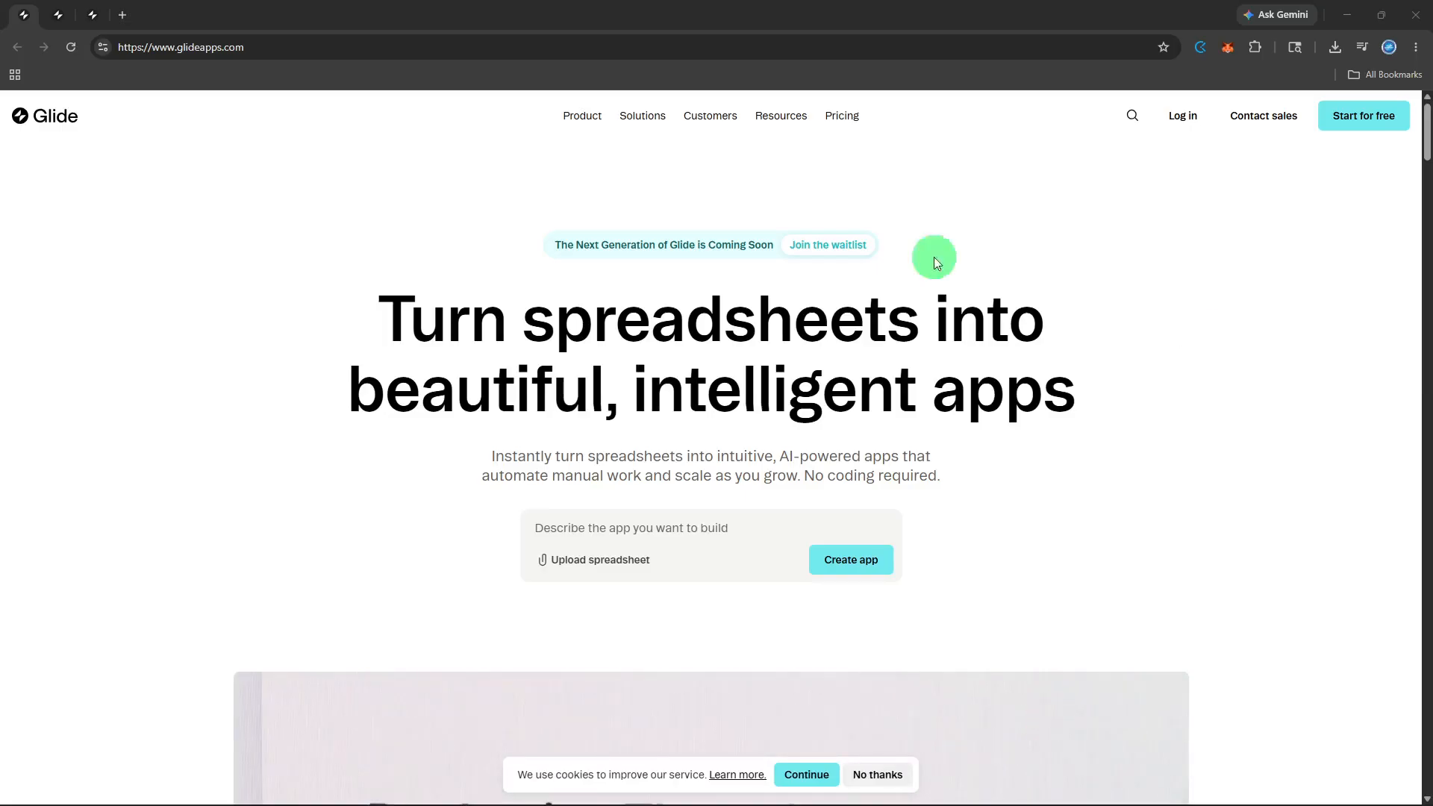
# - Go to the login from the glideapps.com home page to reach the team's apps dashboard
pyautogui.click(305, 52)
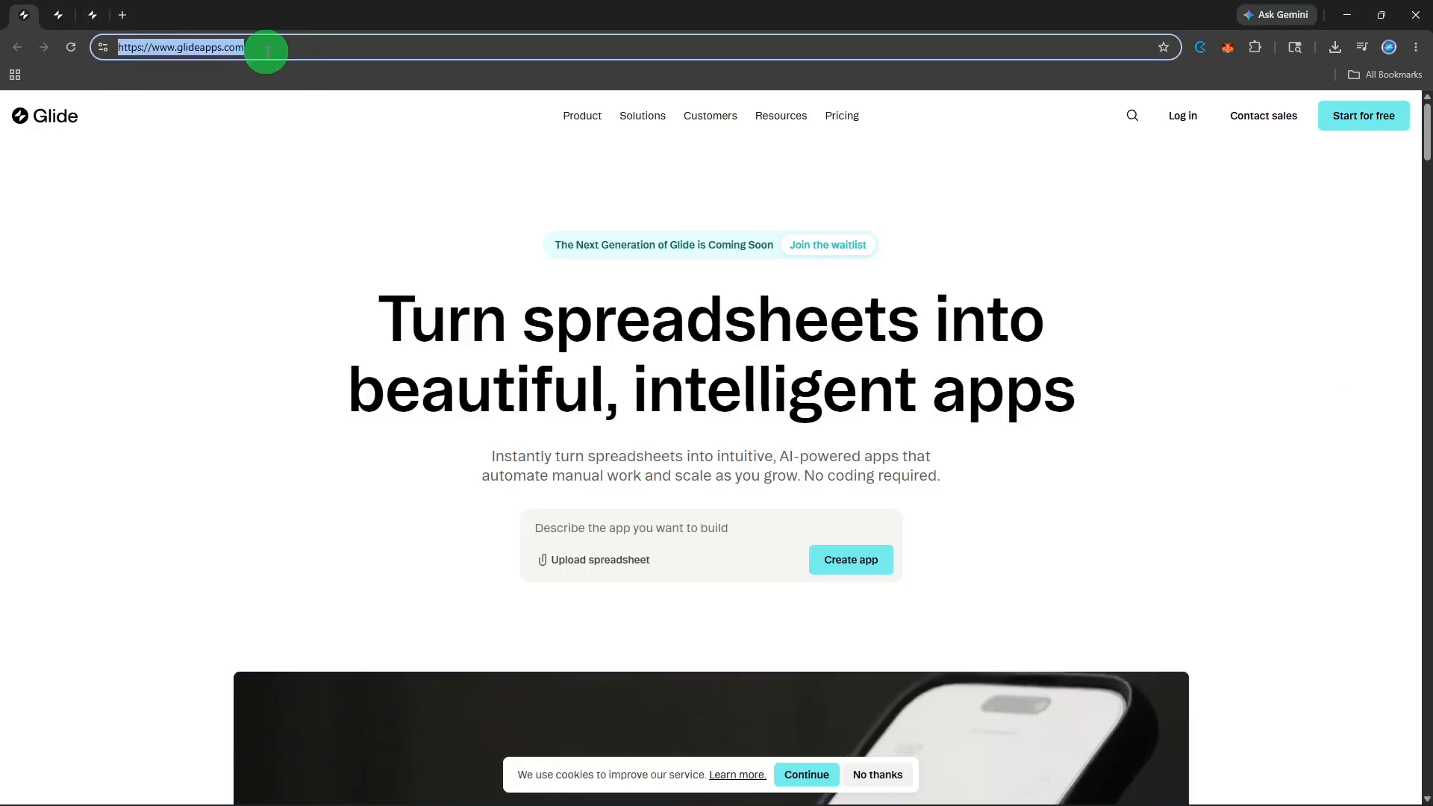
pyautogui.click(266, 51)
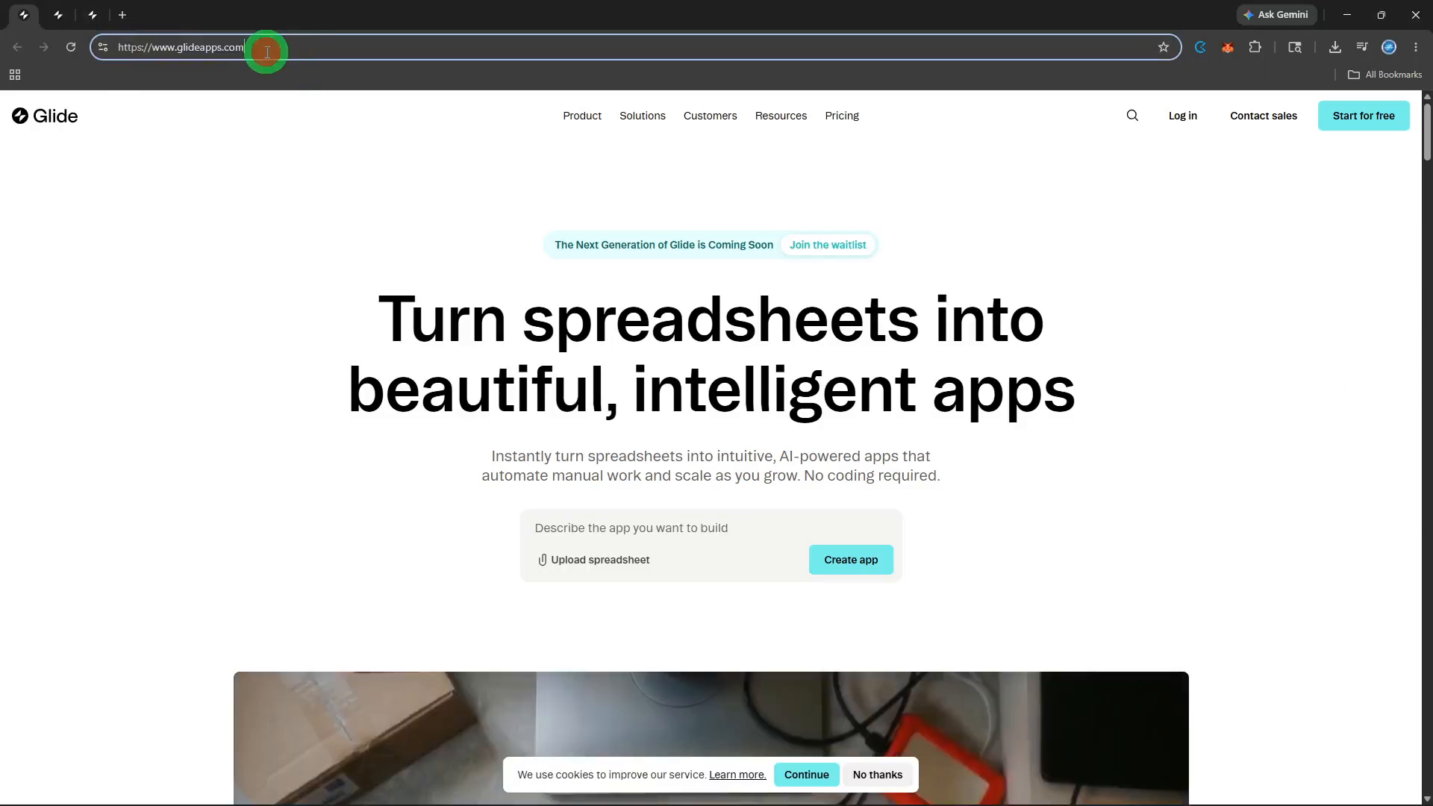
pyautogui.click(1181, 117)
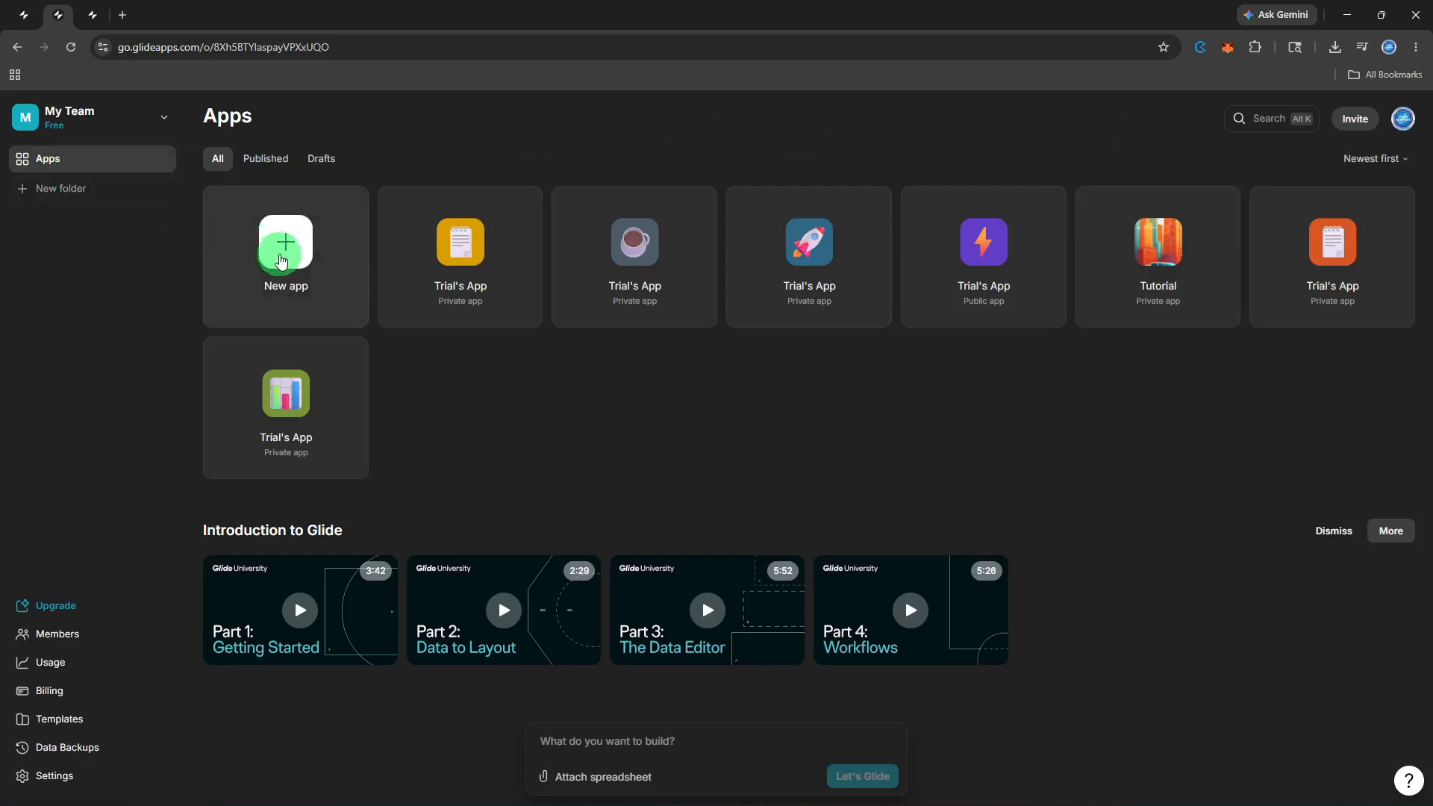
# - Create a new app from the Blank template
pyautogui.click(282, 261)
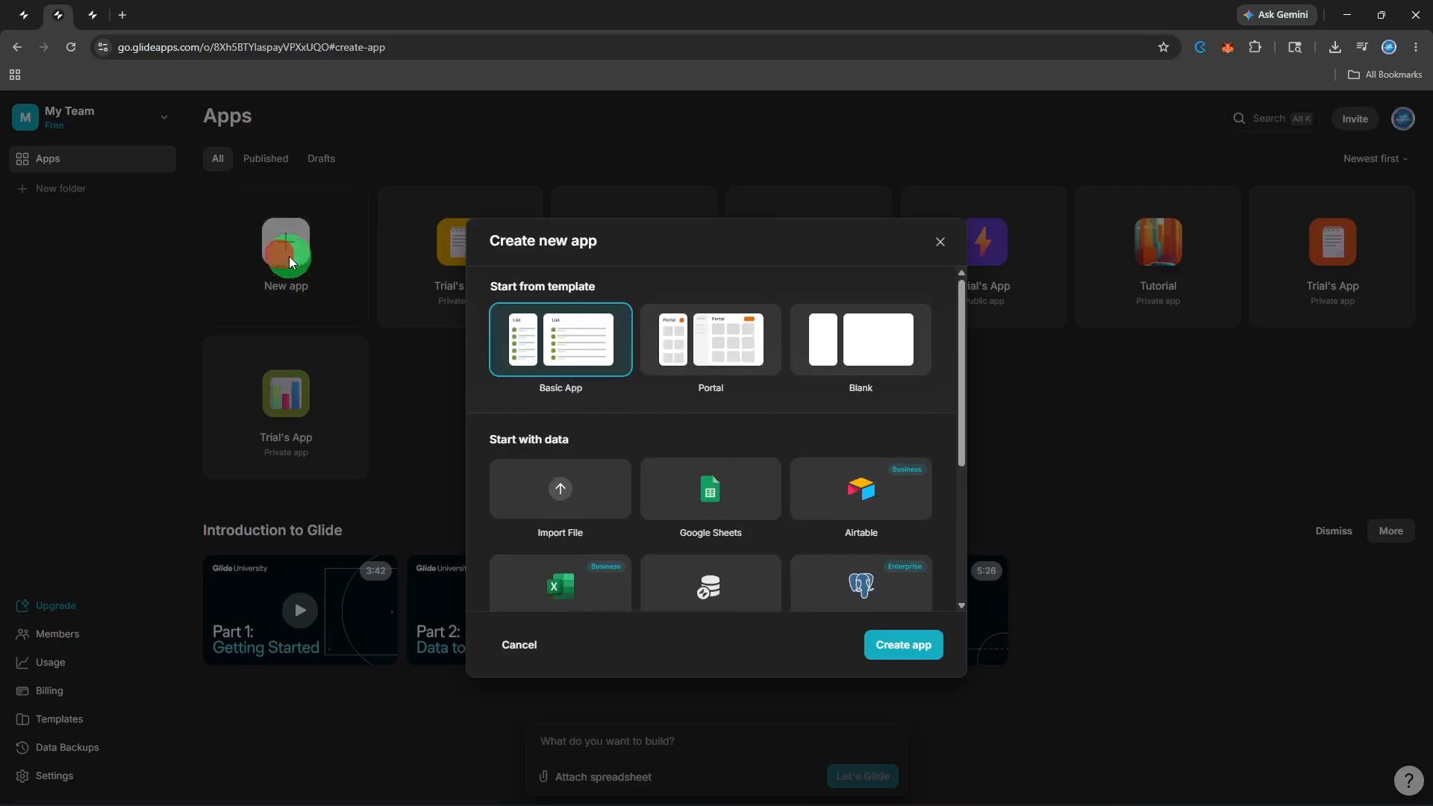
pyautogui.click(861, 338)
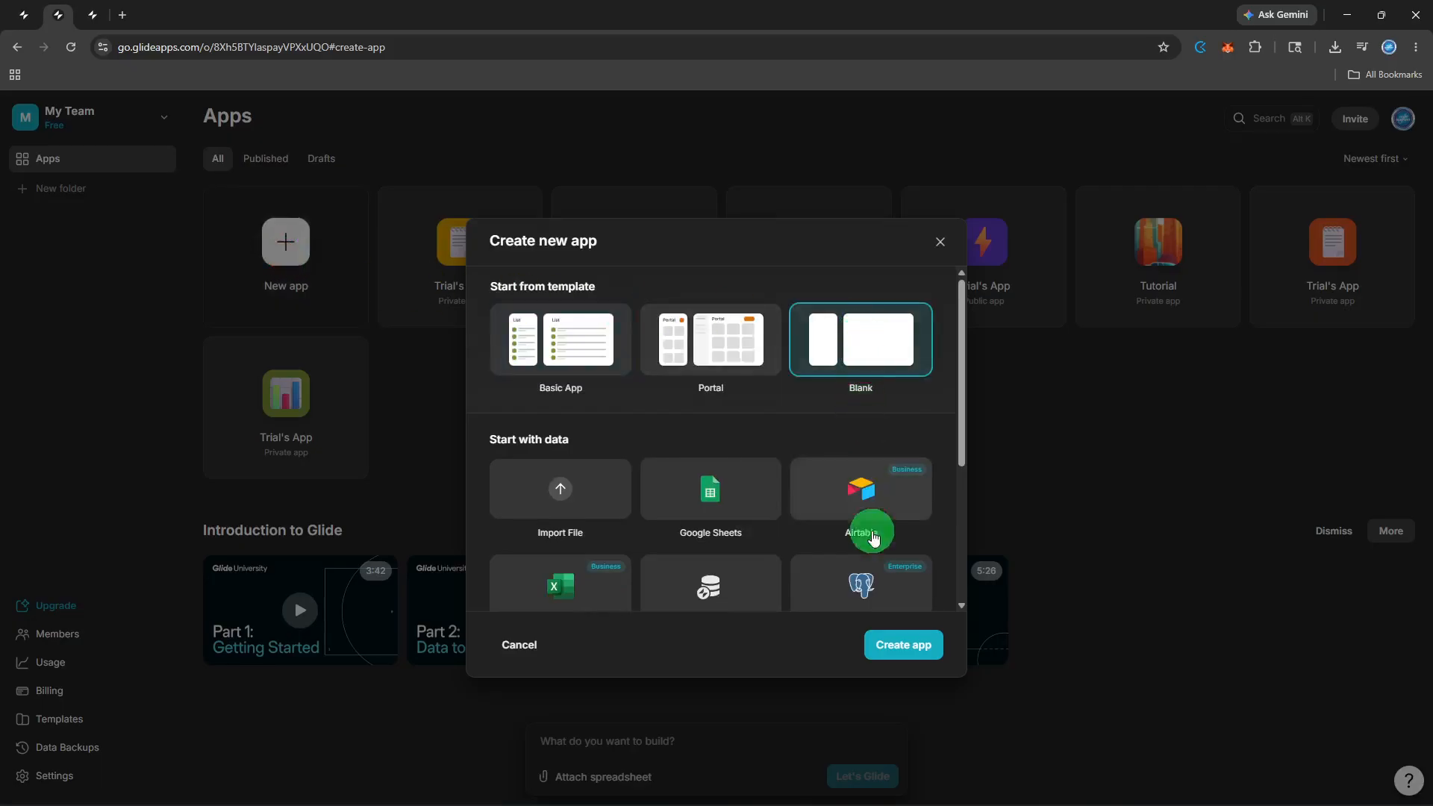
pyautogui.click(901, 648)
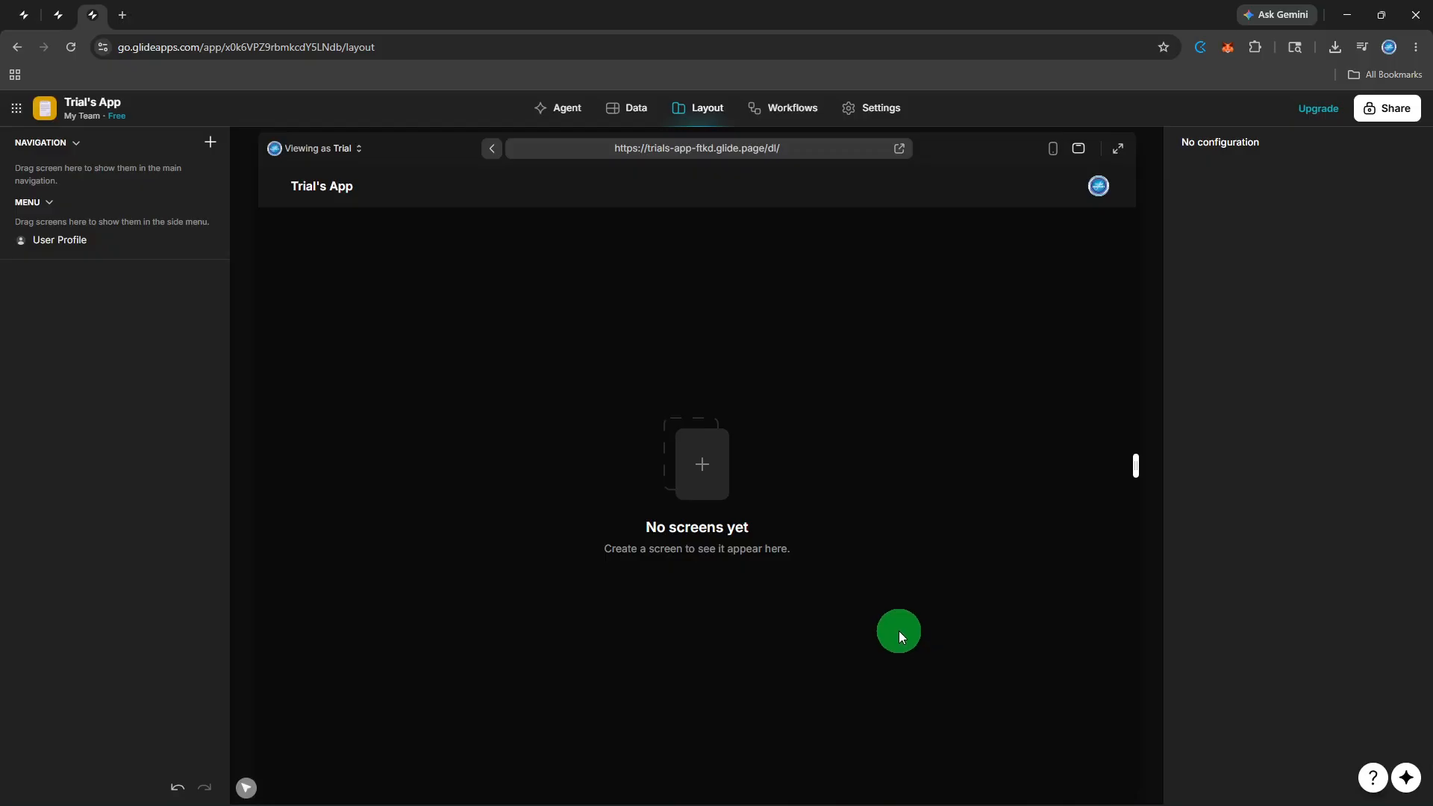
# - Add a blank table to the app's data and rename it Finance Tracker
pyautogui.click(634, 113)
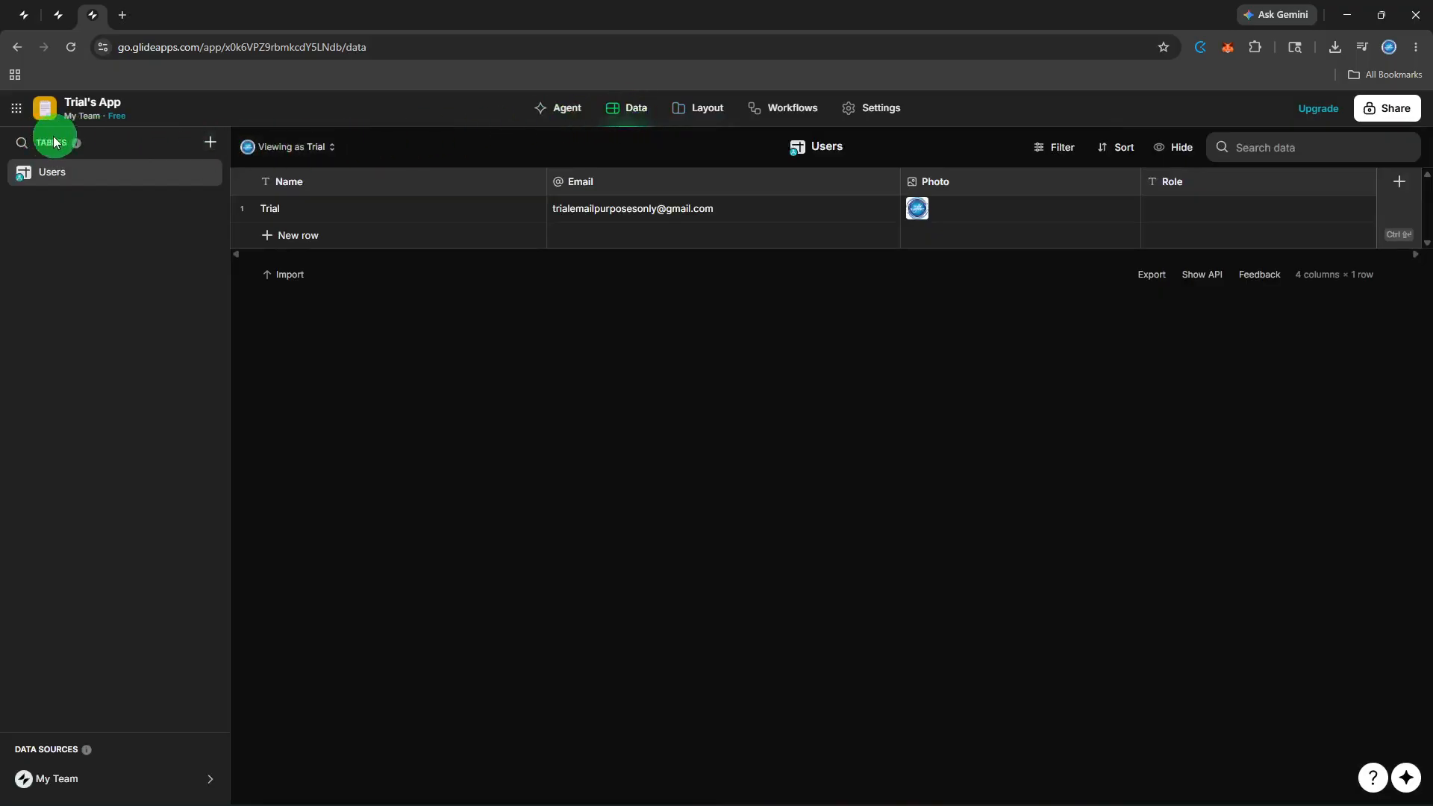
pyautogui.click(210, 144)
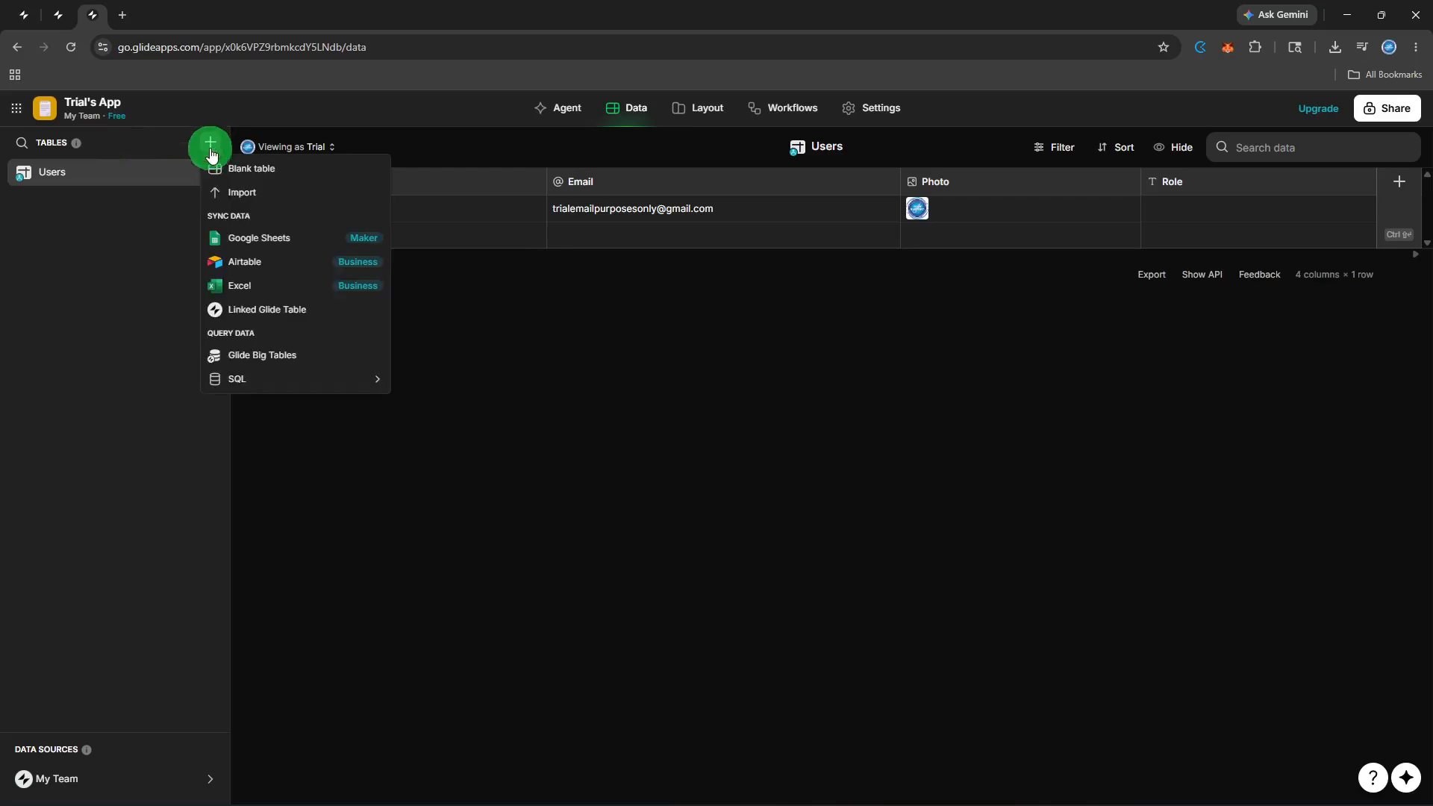
pyautogui.click(250, 176)
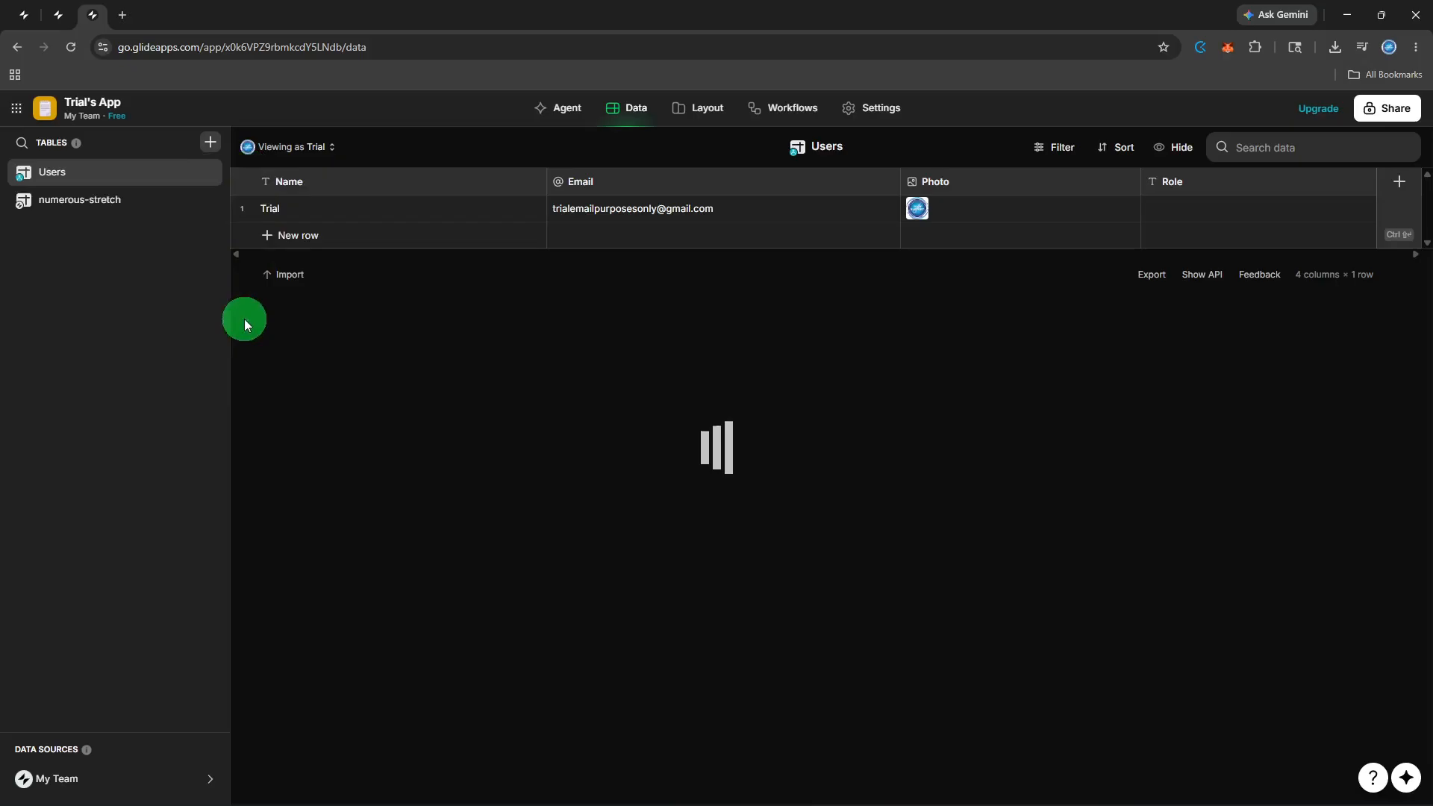
pyautogui.click(92, 200)
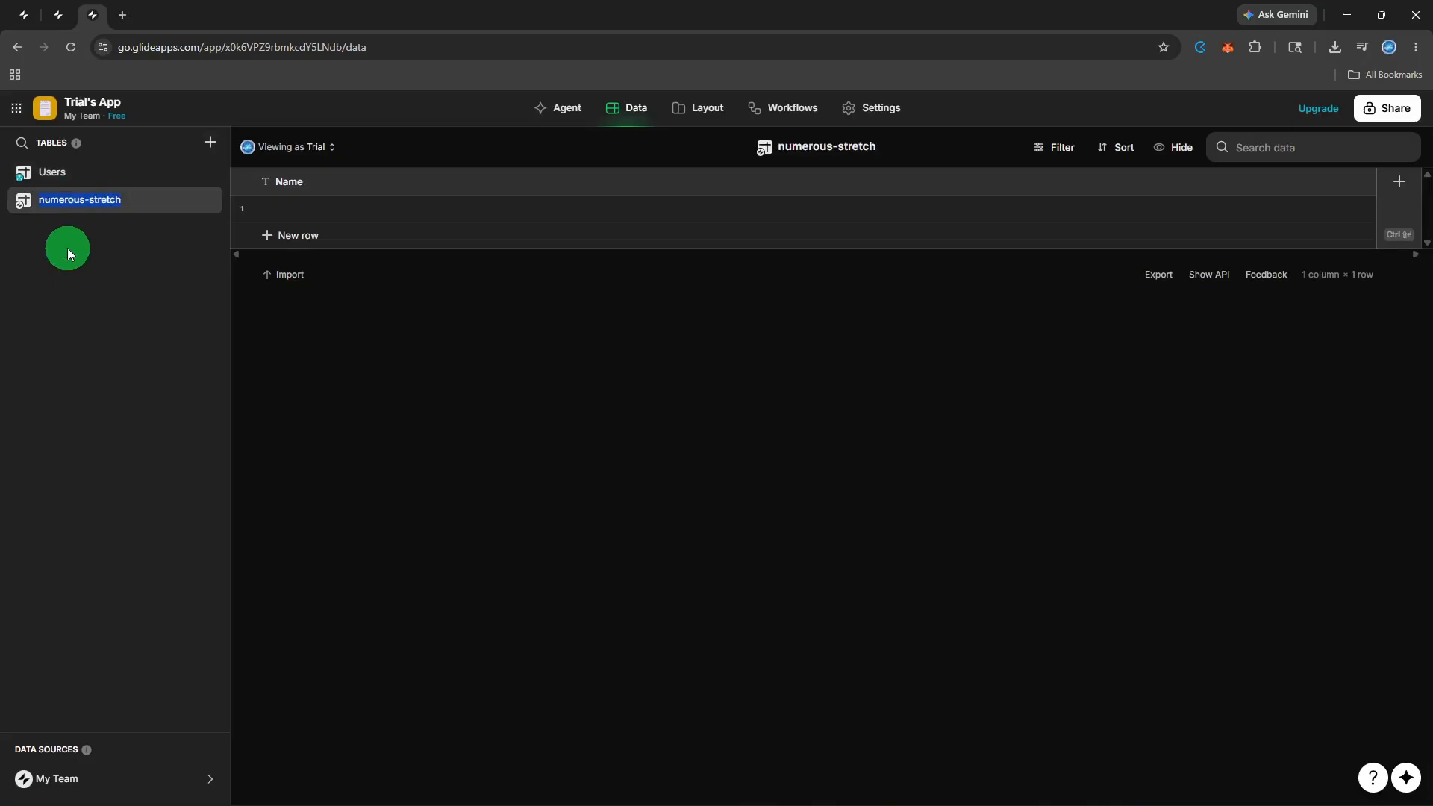
pyautogui.write('Finance Tracker')
pyautogui.click(69, 243)
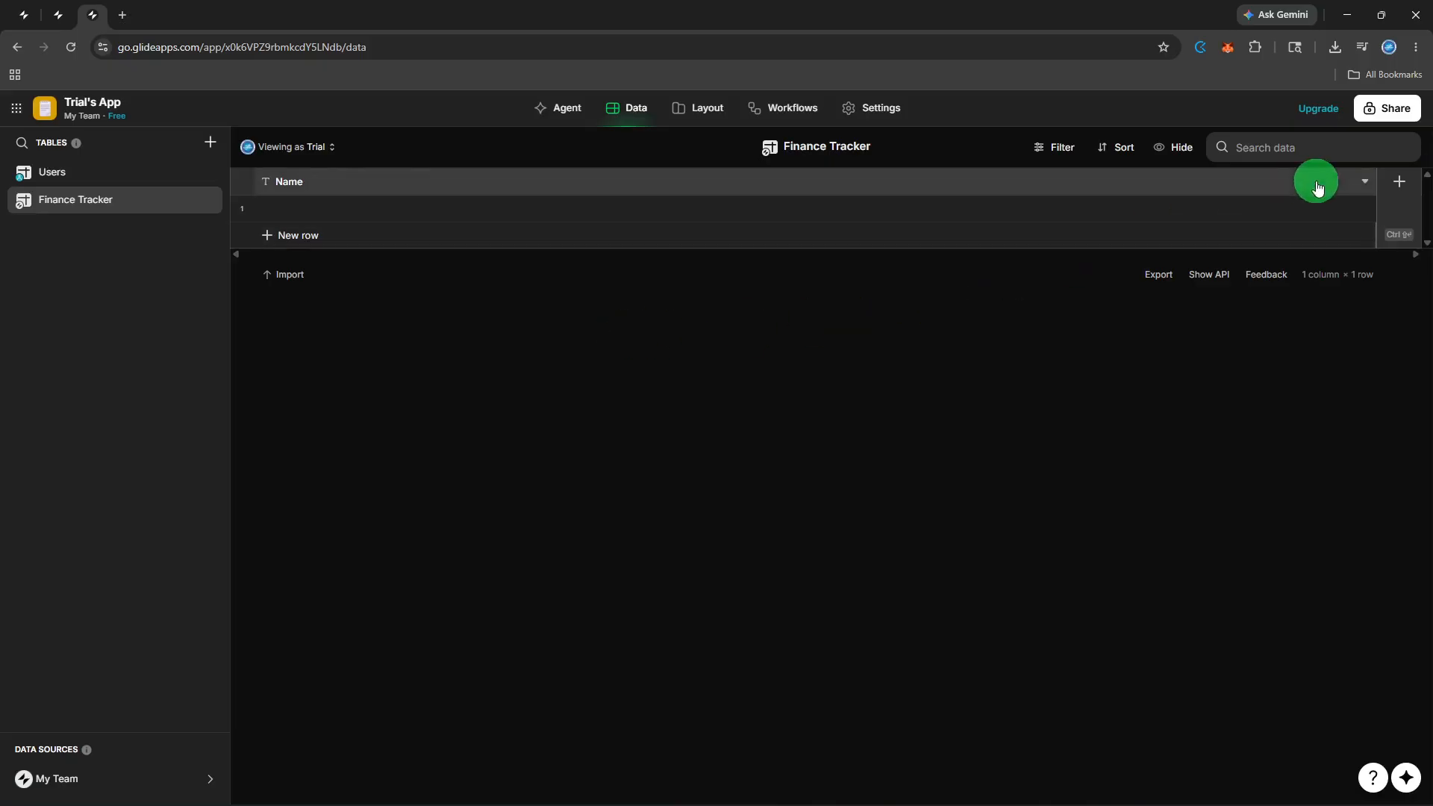
# - Add two text columns named Transaction and category to the Finance Tracker table
pyautogui.click(1397, 188)
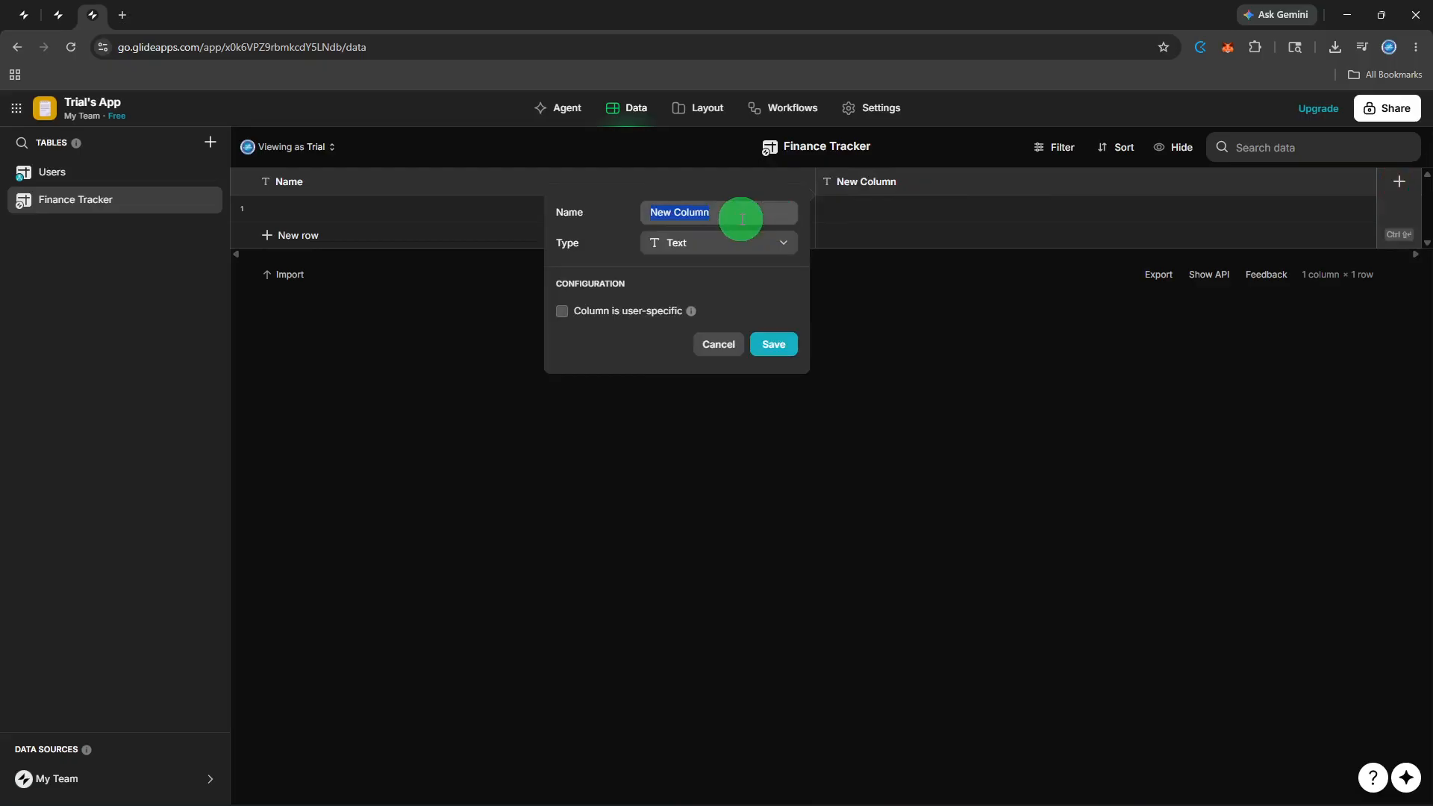
pyautogui.write('Tr')
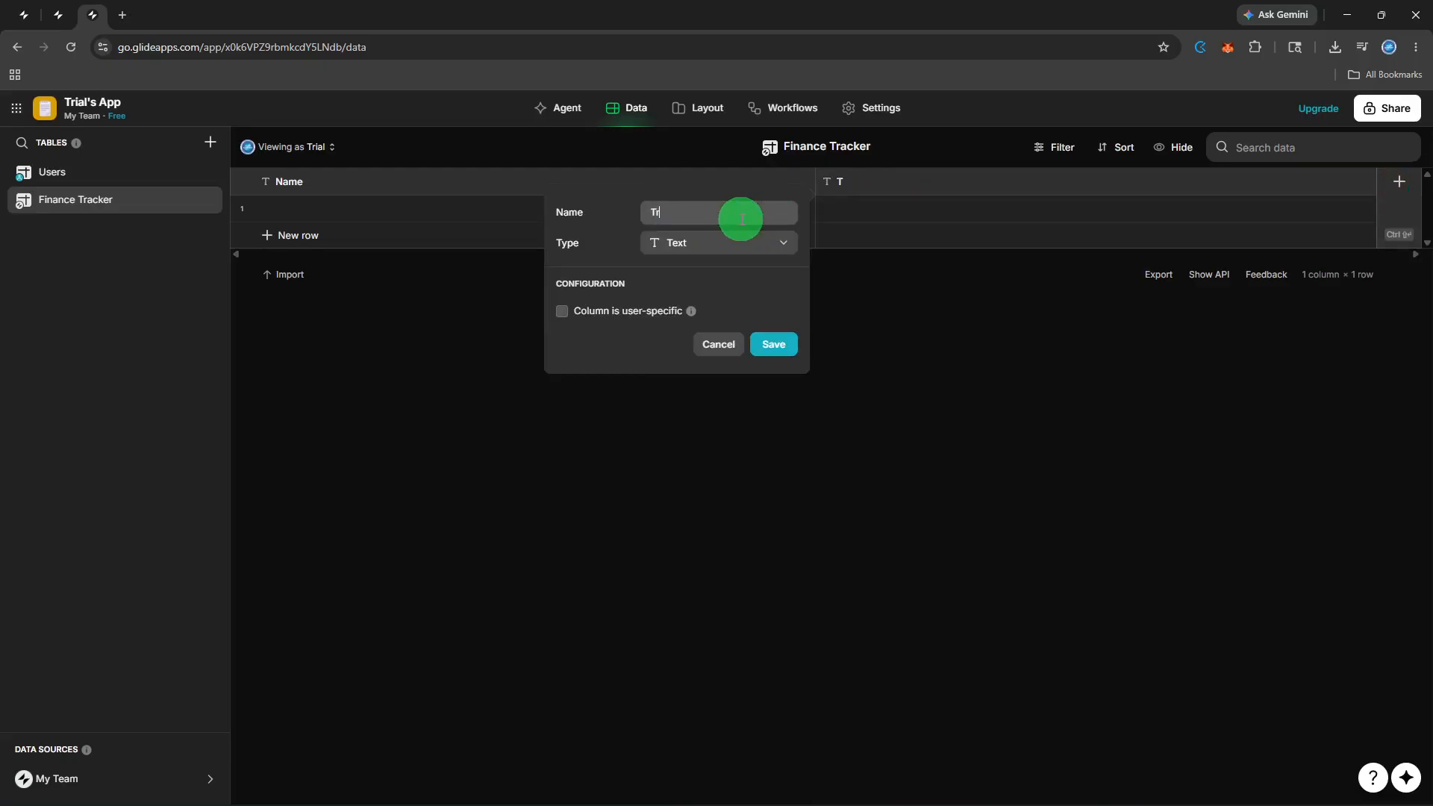
pyautogui.write('ansaction')
pyautogui.click(775, 348)
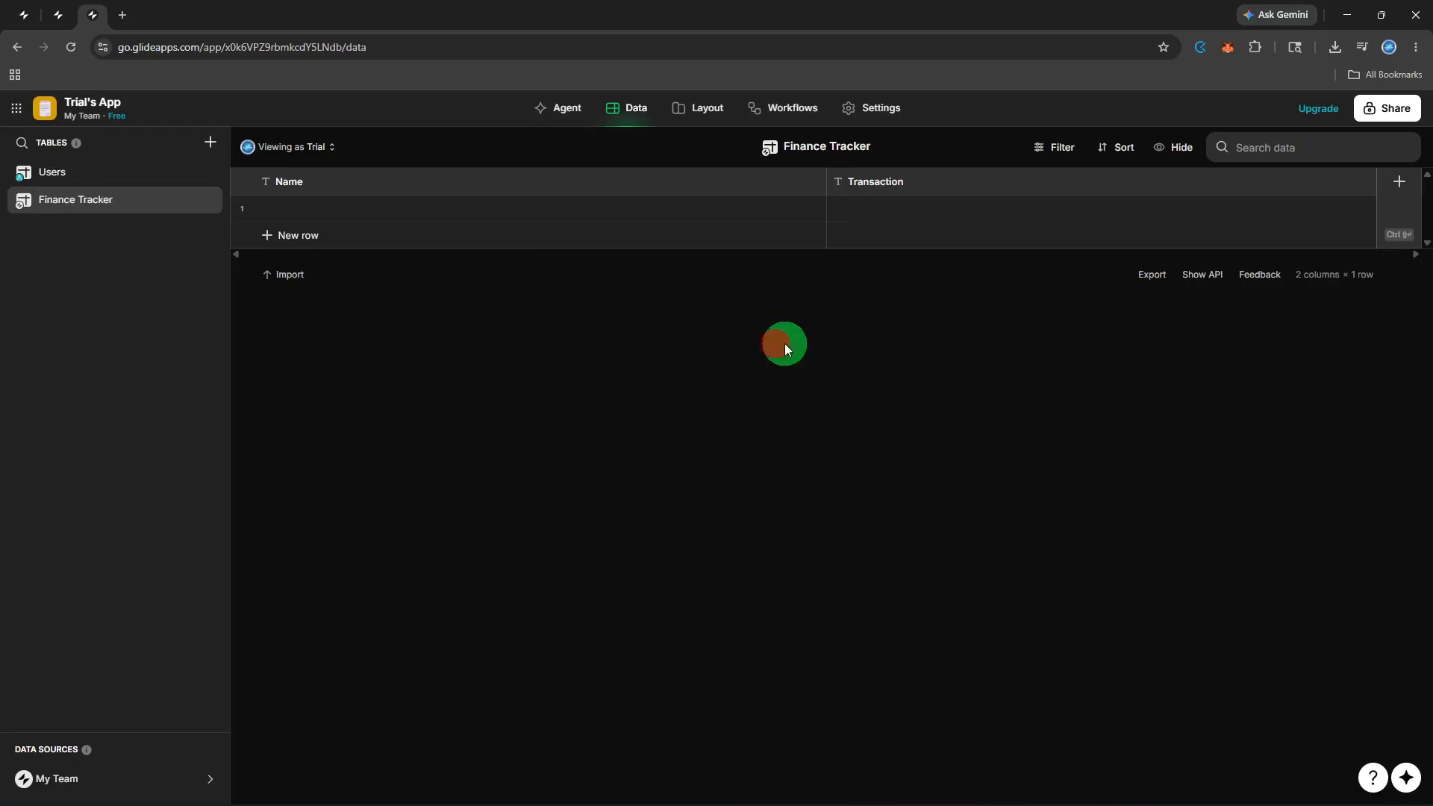
pyautogui.click(1399, 188)
pyautogui.write('c')
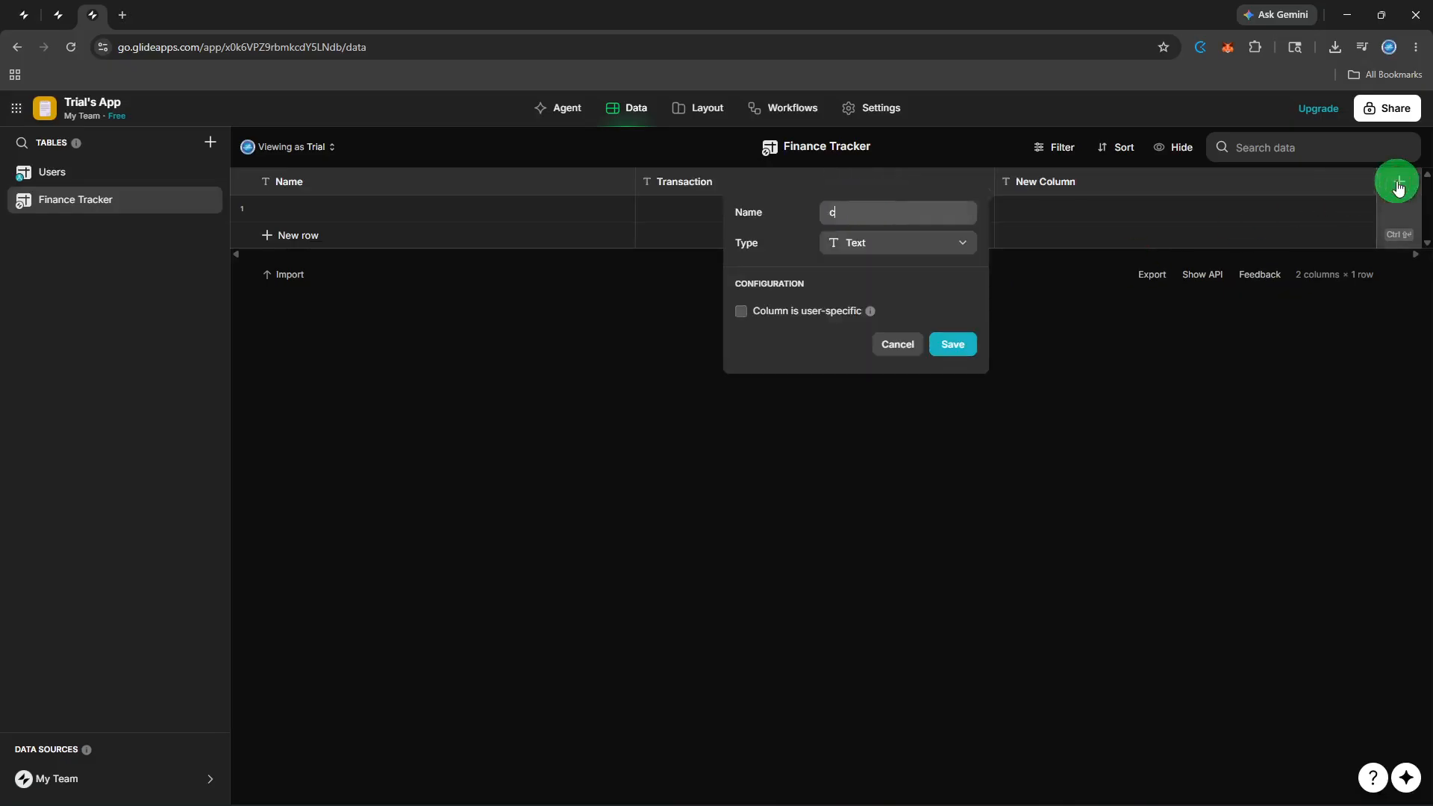
pyautogui.write('ategory')
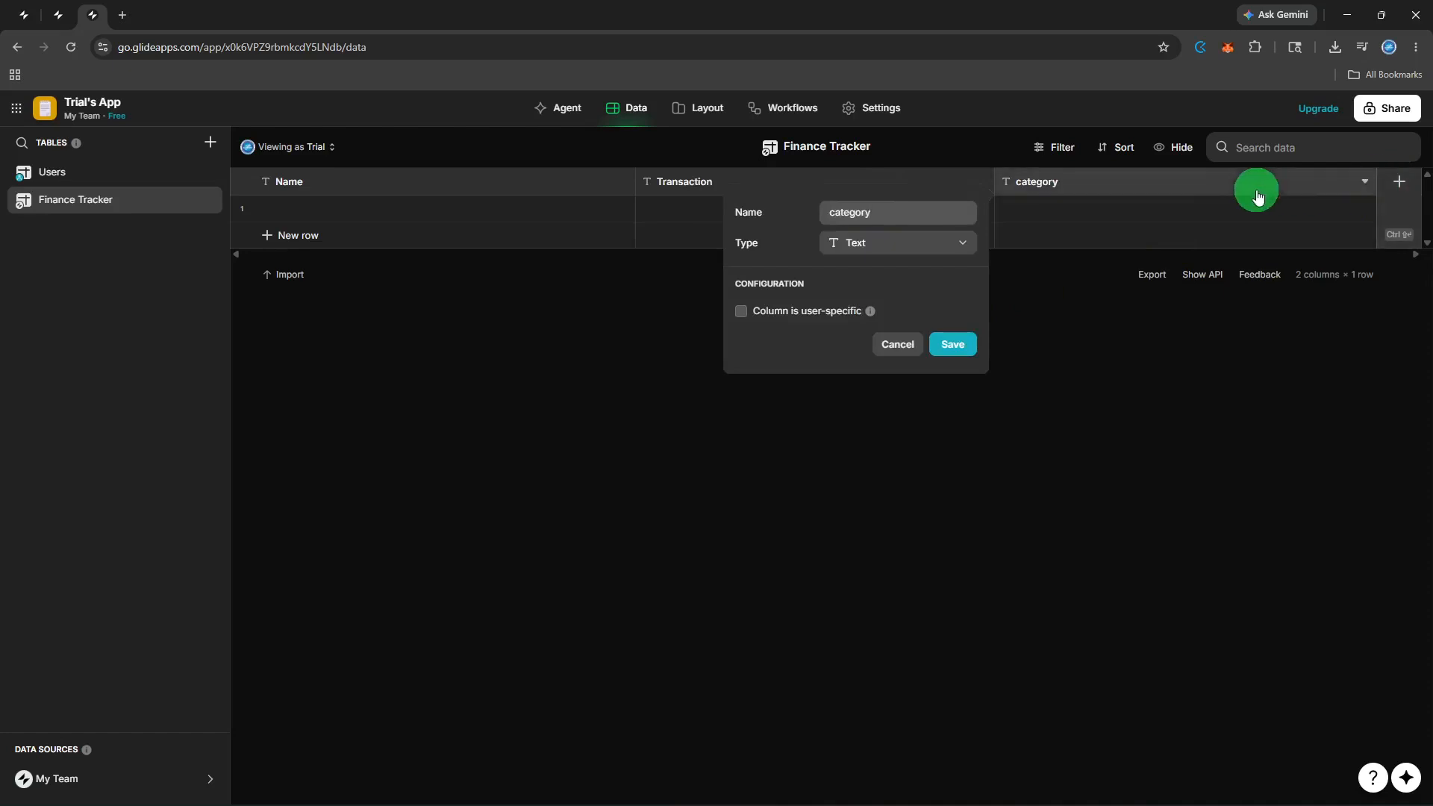
pyautogui.click(954, 343)
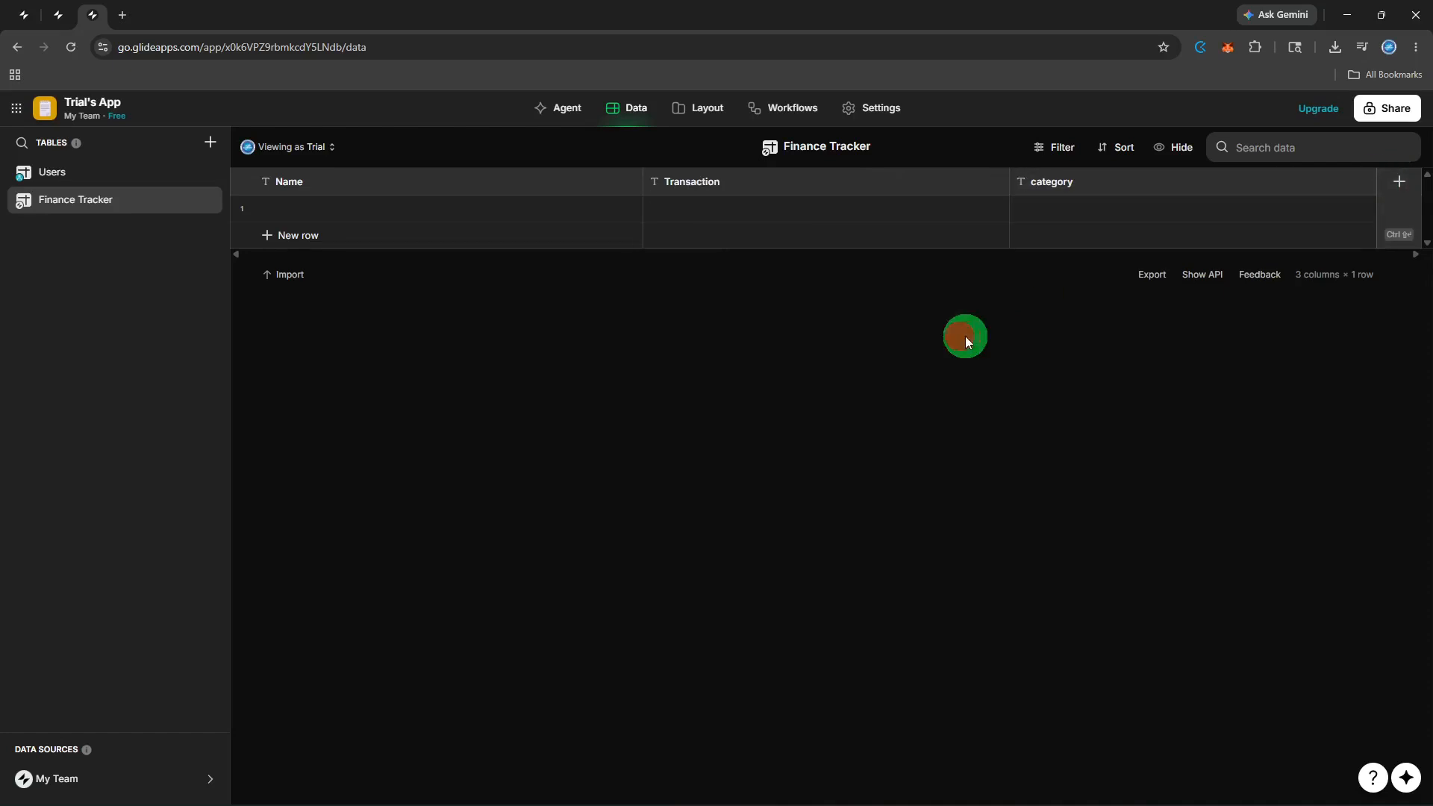
# - Add two more text columns named Type and notes to the Finance Tracker table
pyautogui.click(1400, 181)
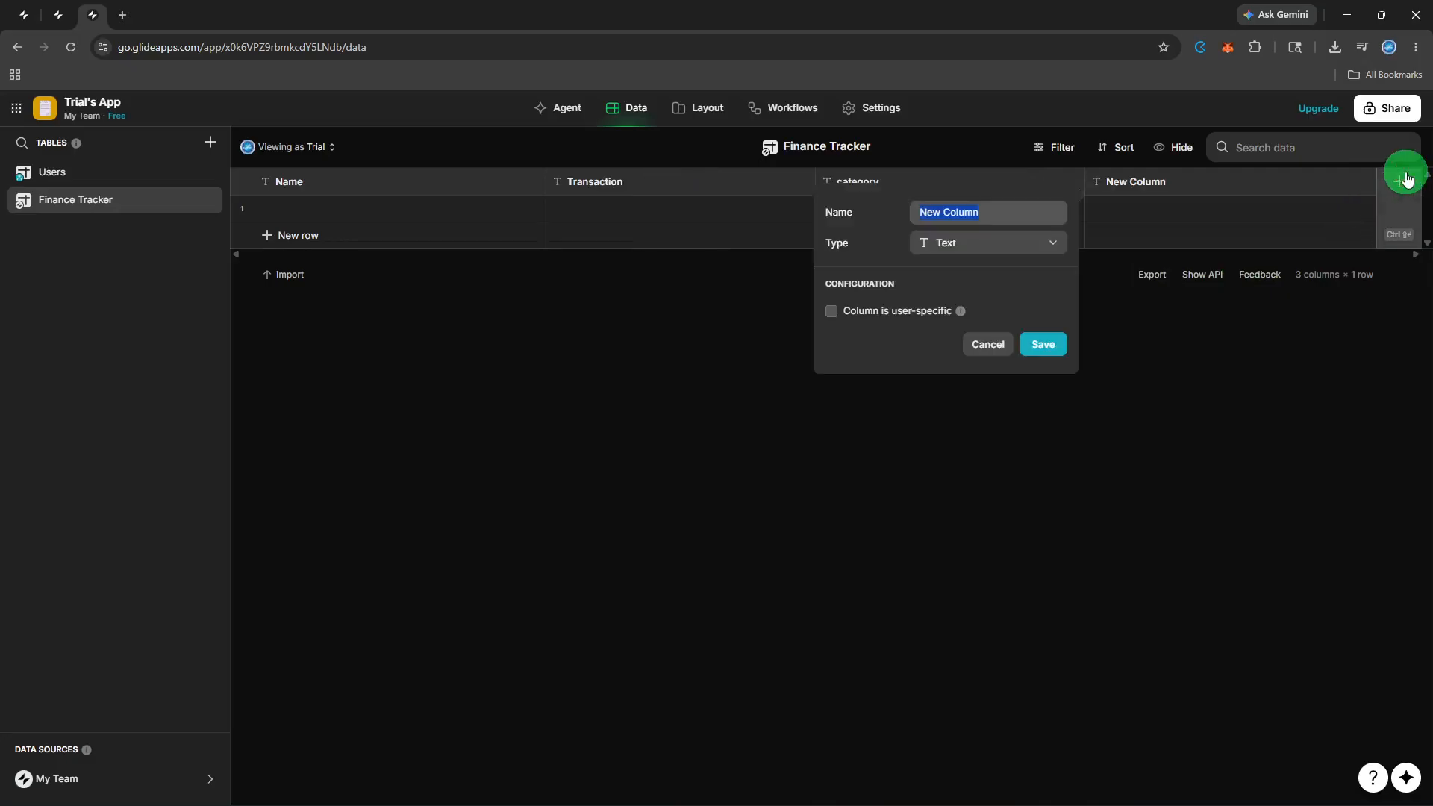
pyautogui.write('Type')
pyautogui.click(1054, 351)
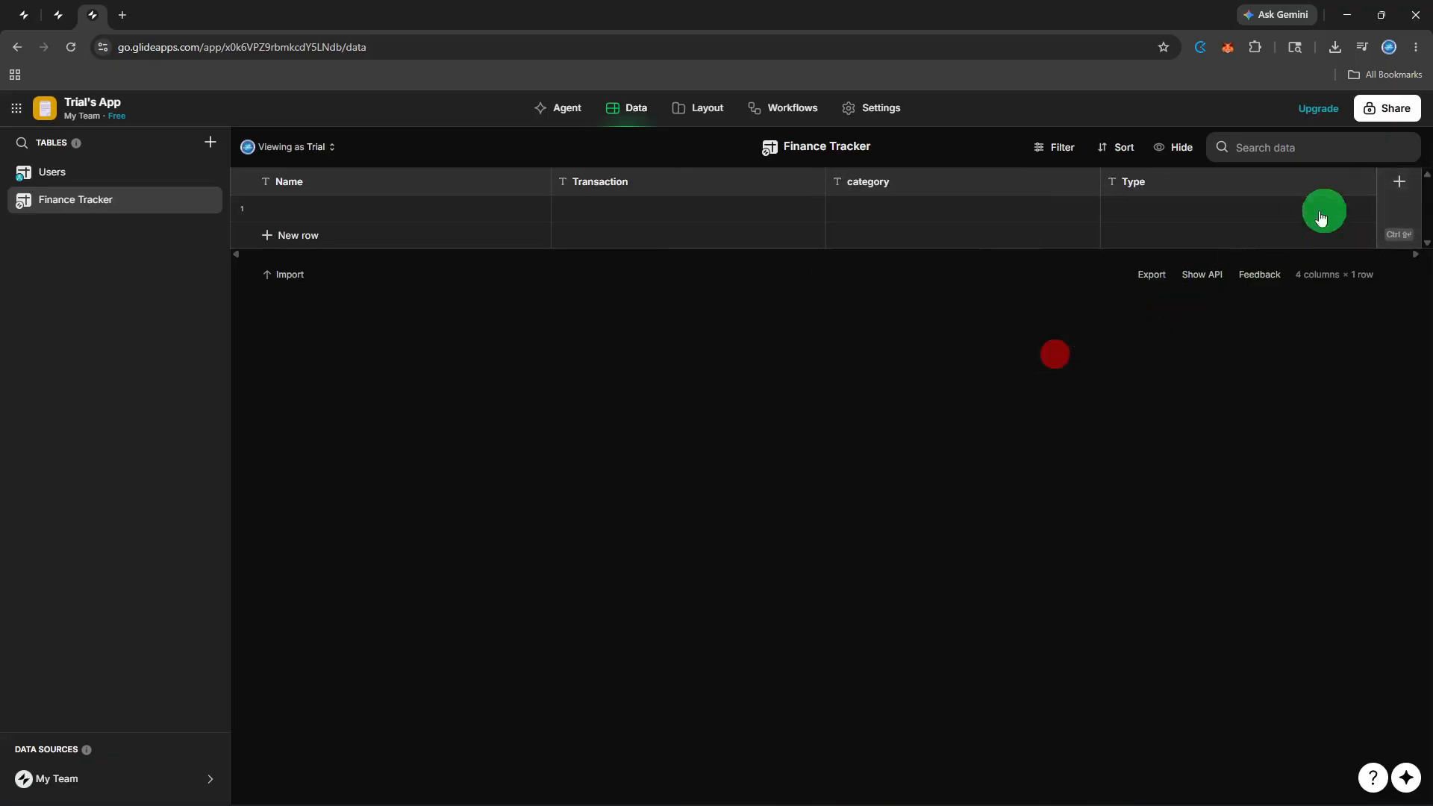
pyautogui.click(1390, 188)
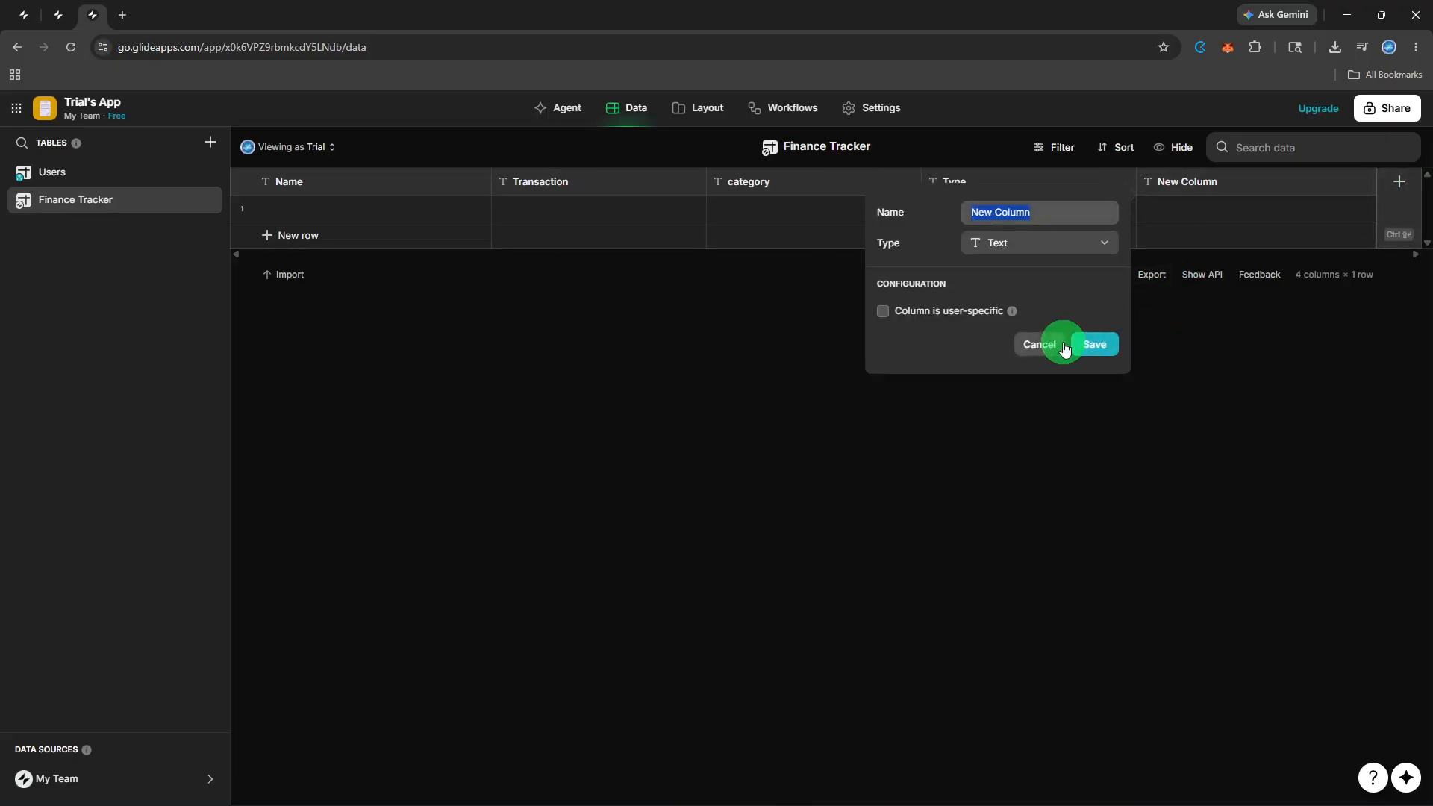
pyautogui.write('notes')
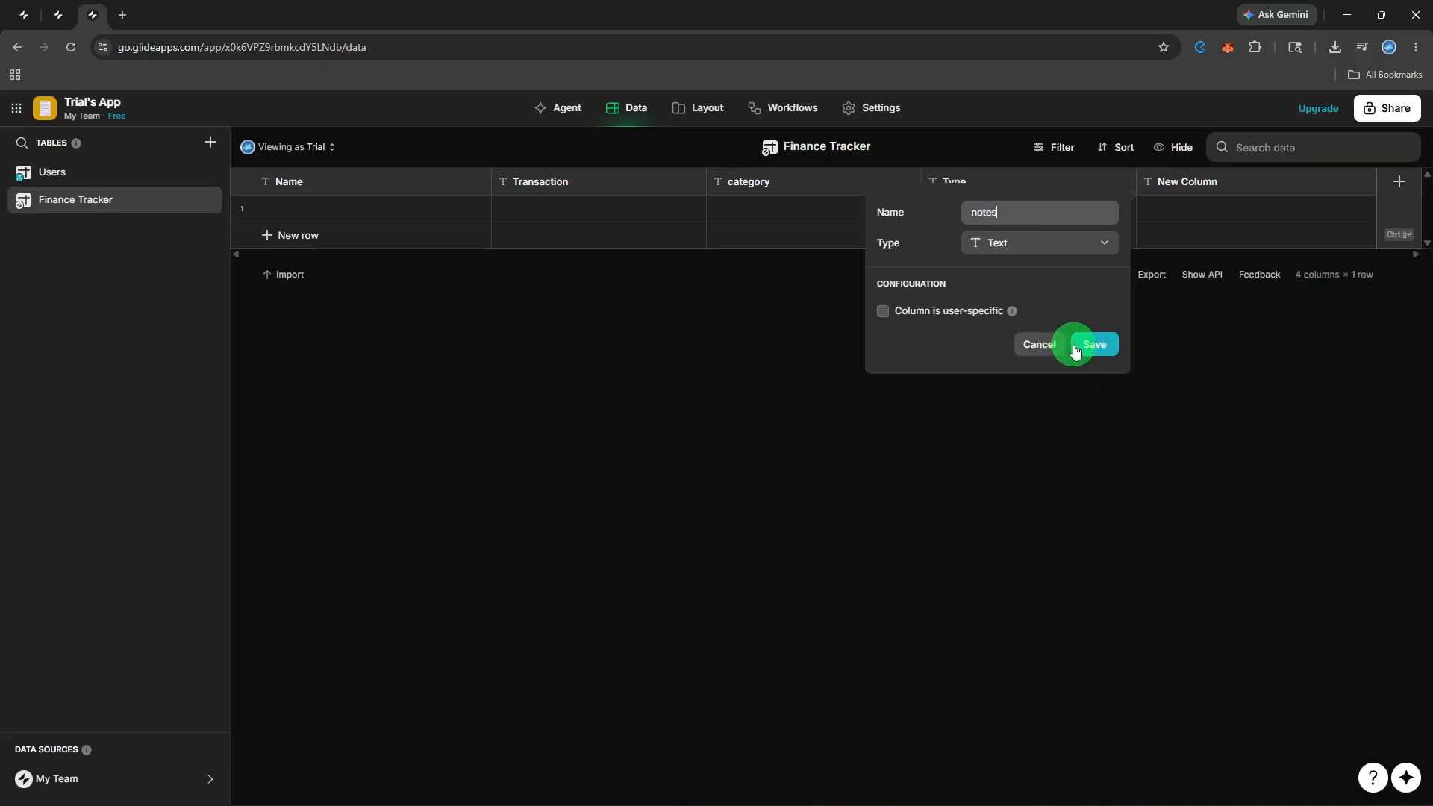
pyautogui.click(1085, 346)
pyautogui.click(1085, 404)
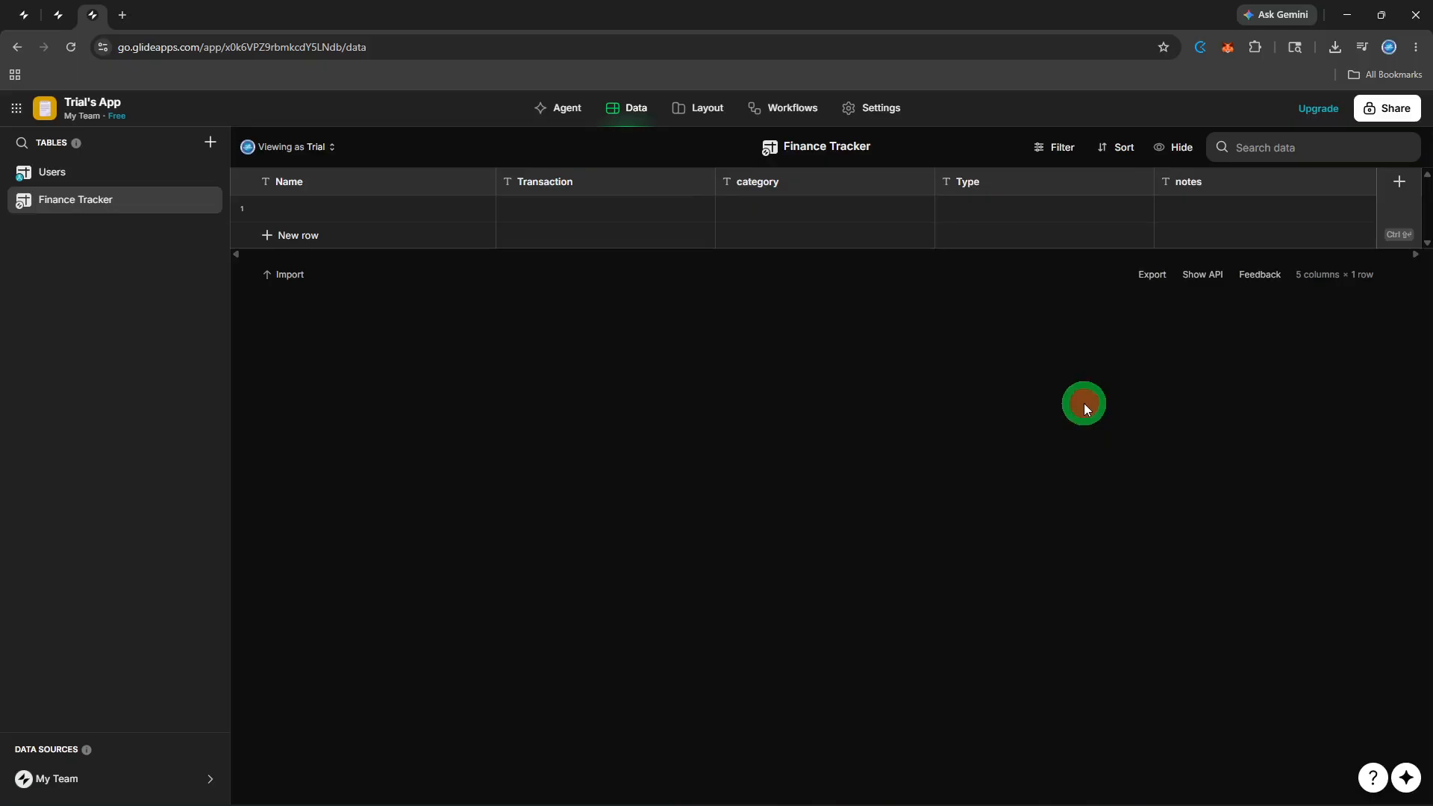
# - Fill the first row with Transaction 123, category Payment and Type Expense
pyautogui.click(562, 208)
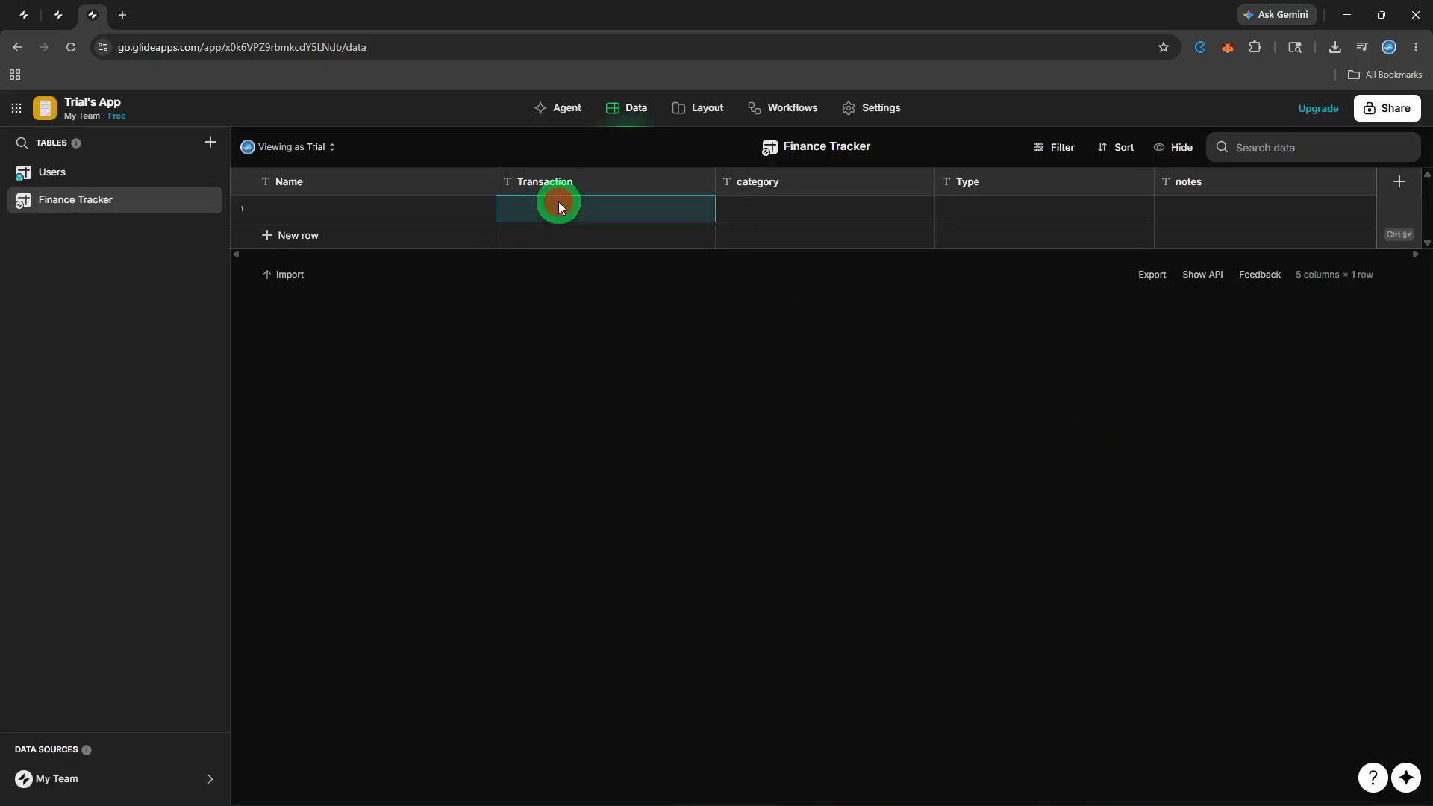
pyautogui.write('123')
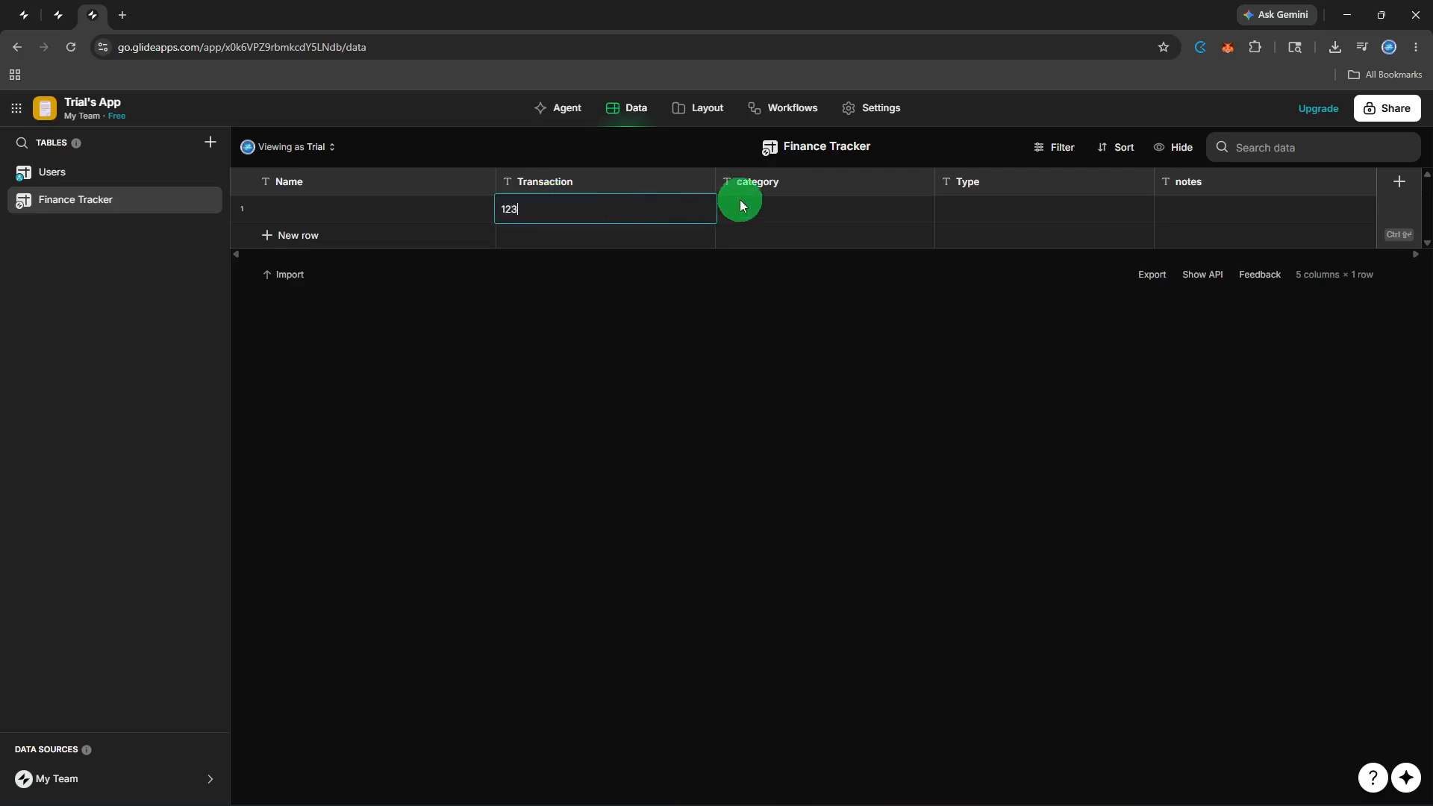
pyautogui.click(756, 207)
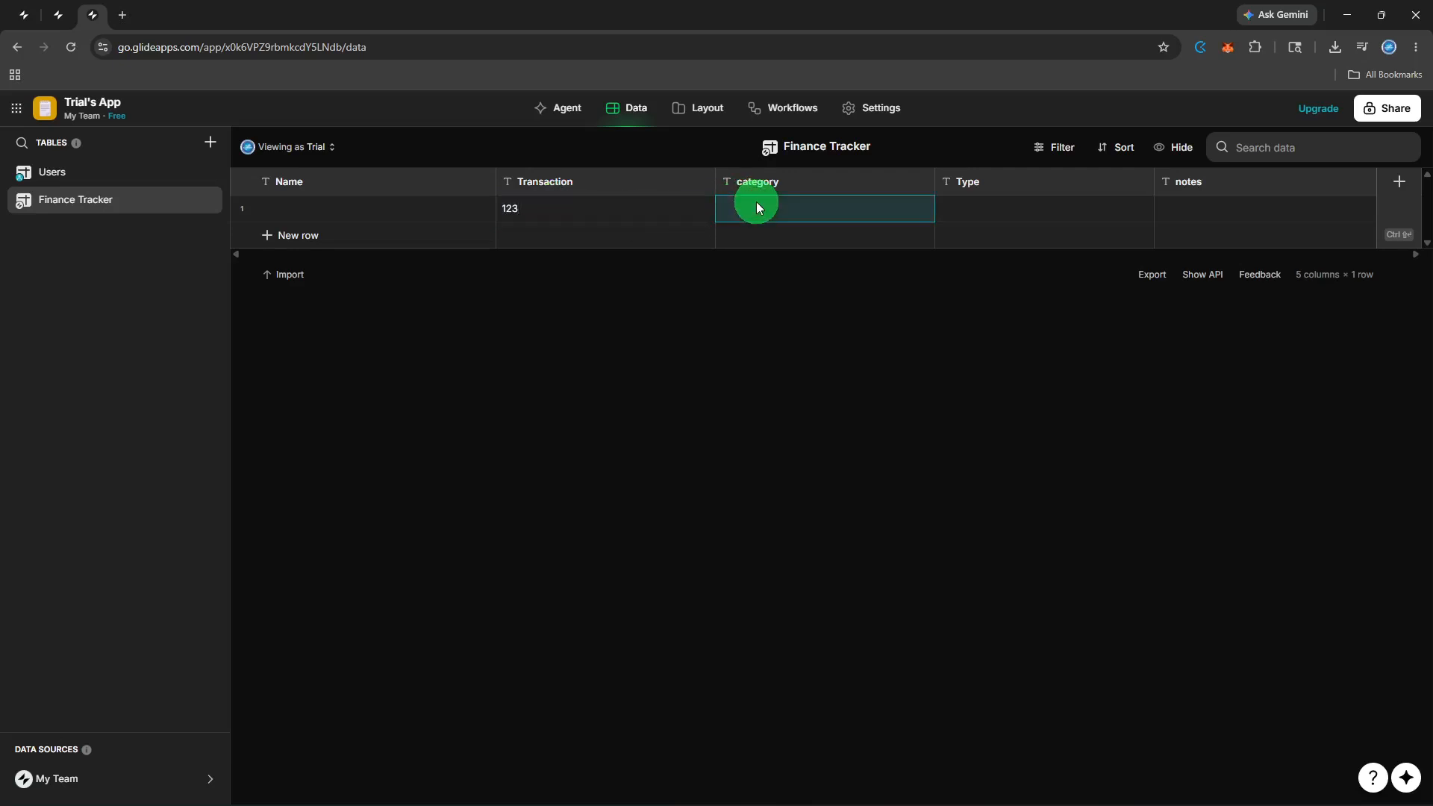
pyautogui.write('Payment')
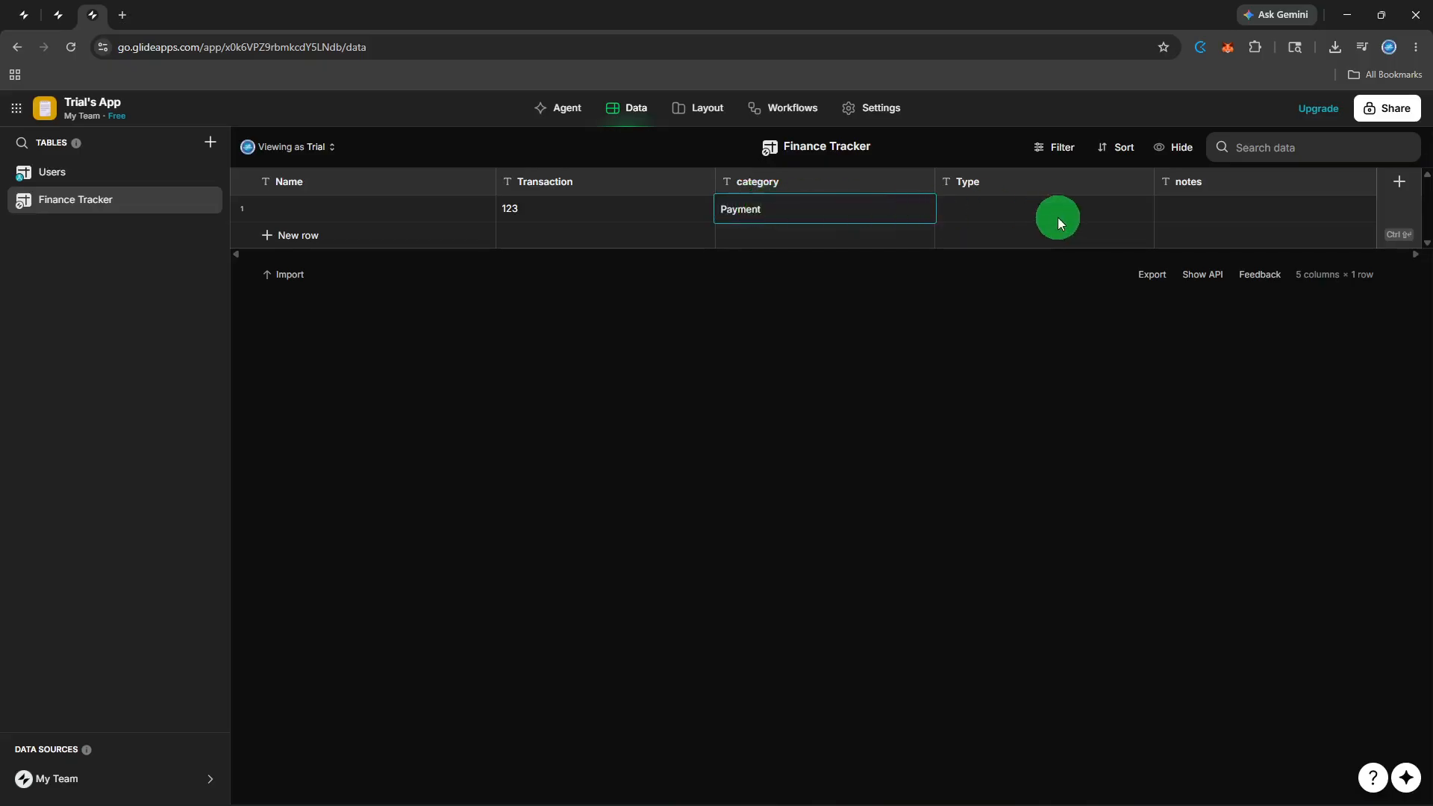
pyautogui.click(1058, 218)
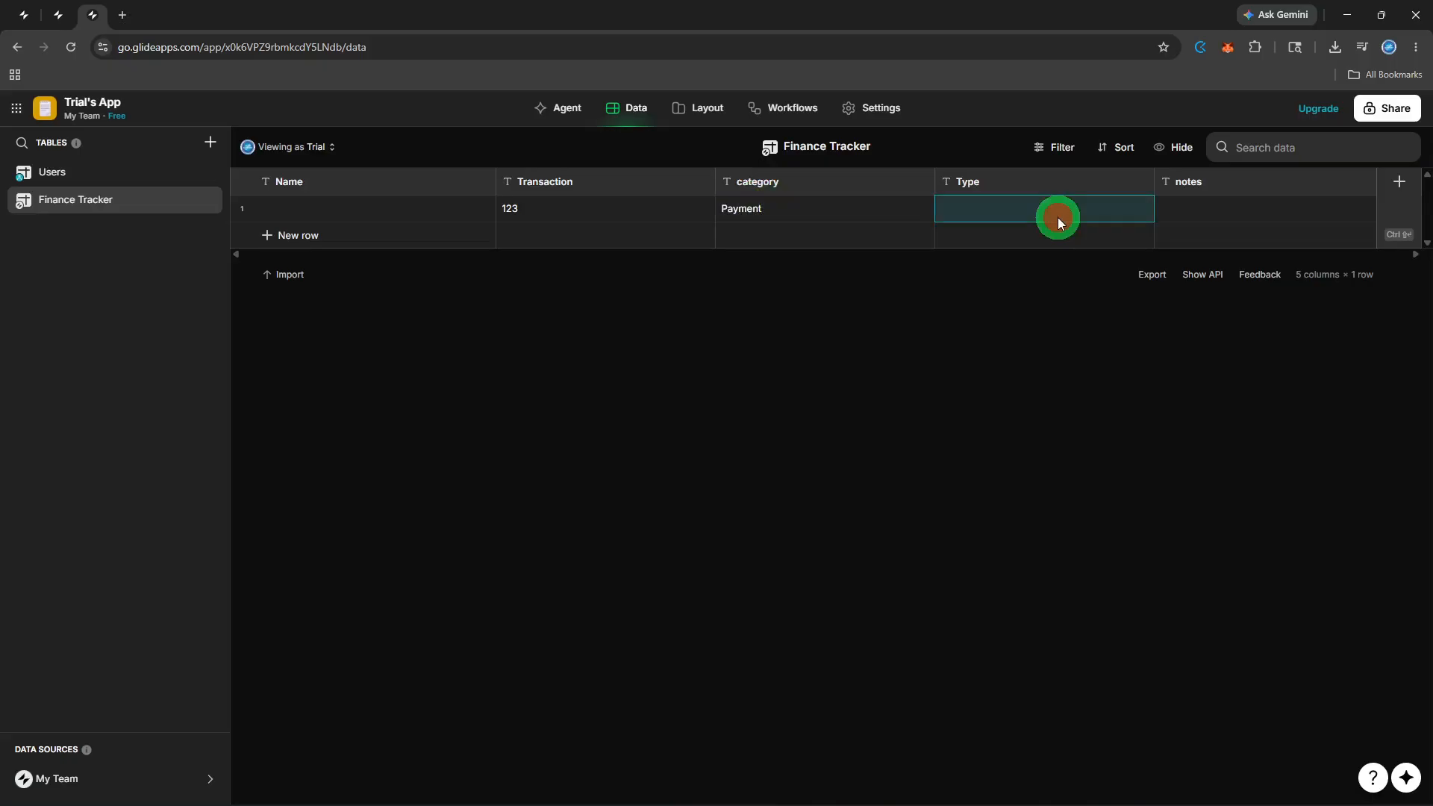
pyautogui.write('Ex')
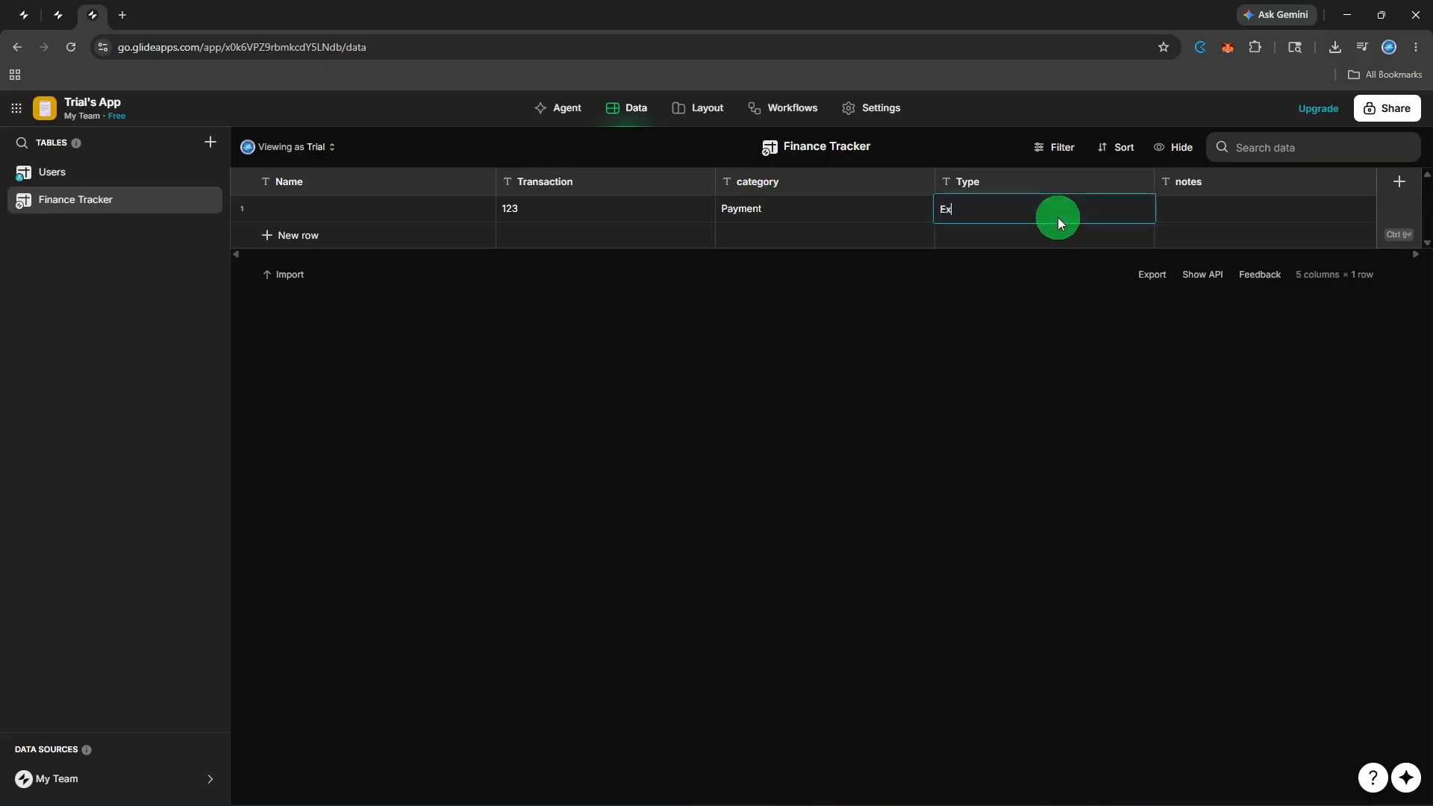
pyautogui.write('pense')
pyautogui.click(1058, 323)
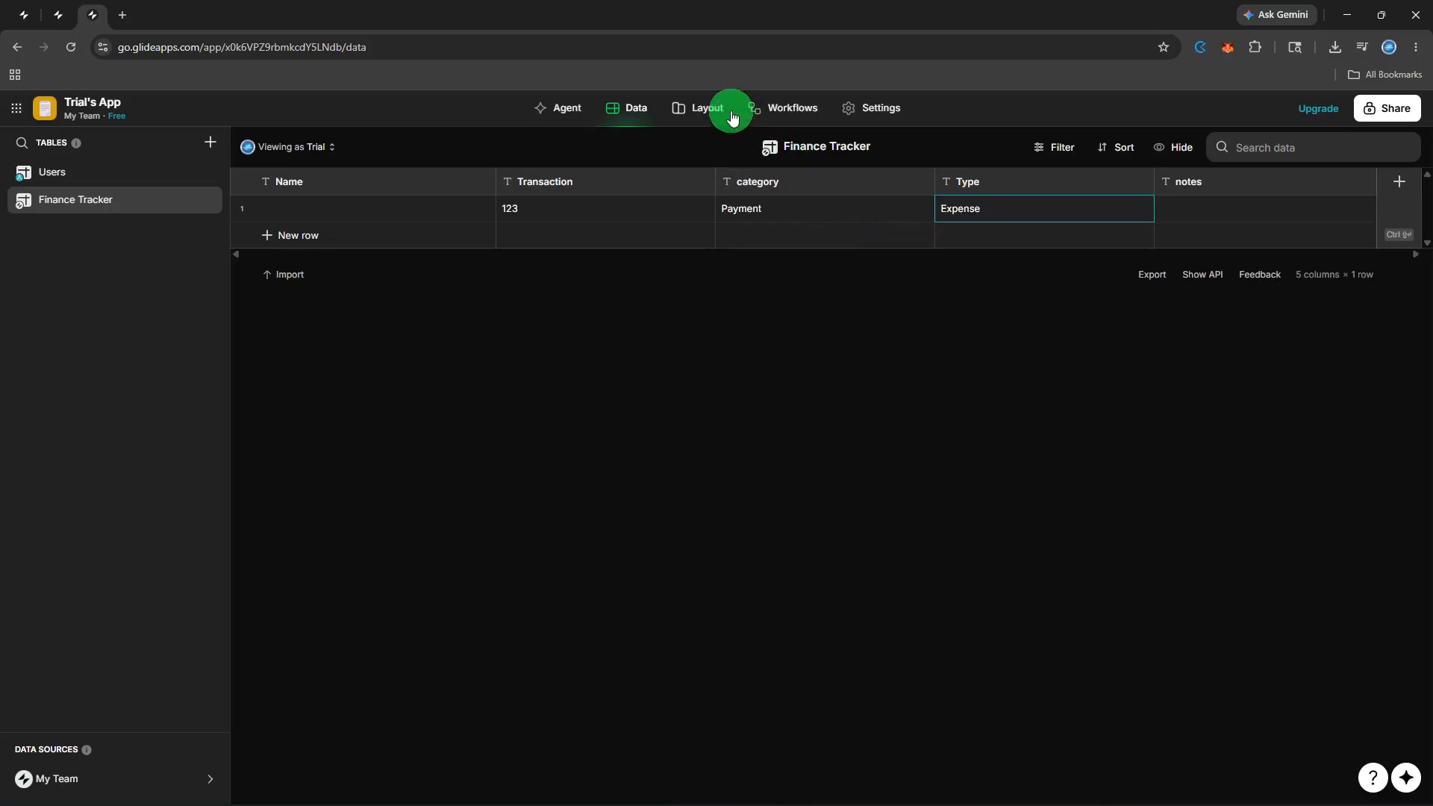
# - Add a navigation screen to the app layout based on the Finance Tracker table
pyautogui.click(697, 113)
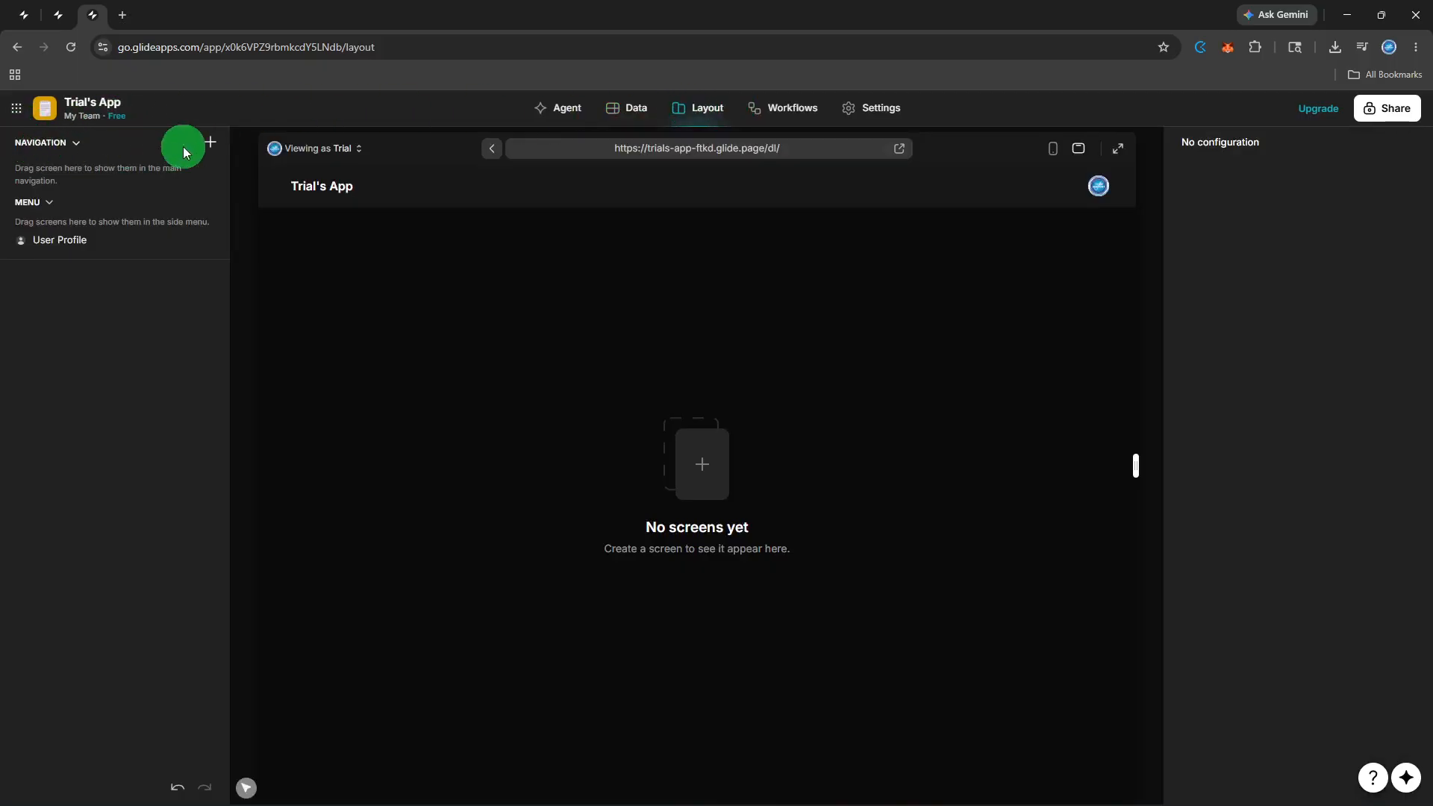
pyautogui.click(207, 151)
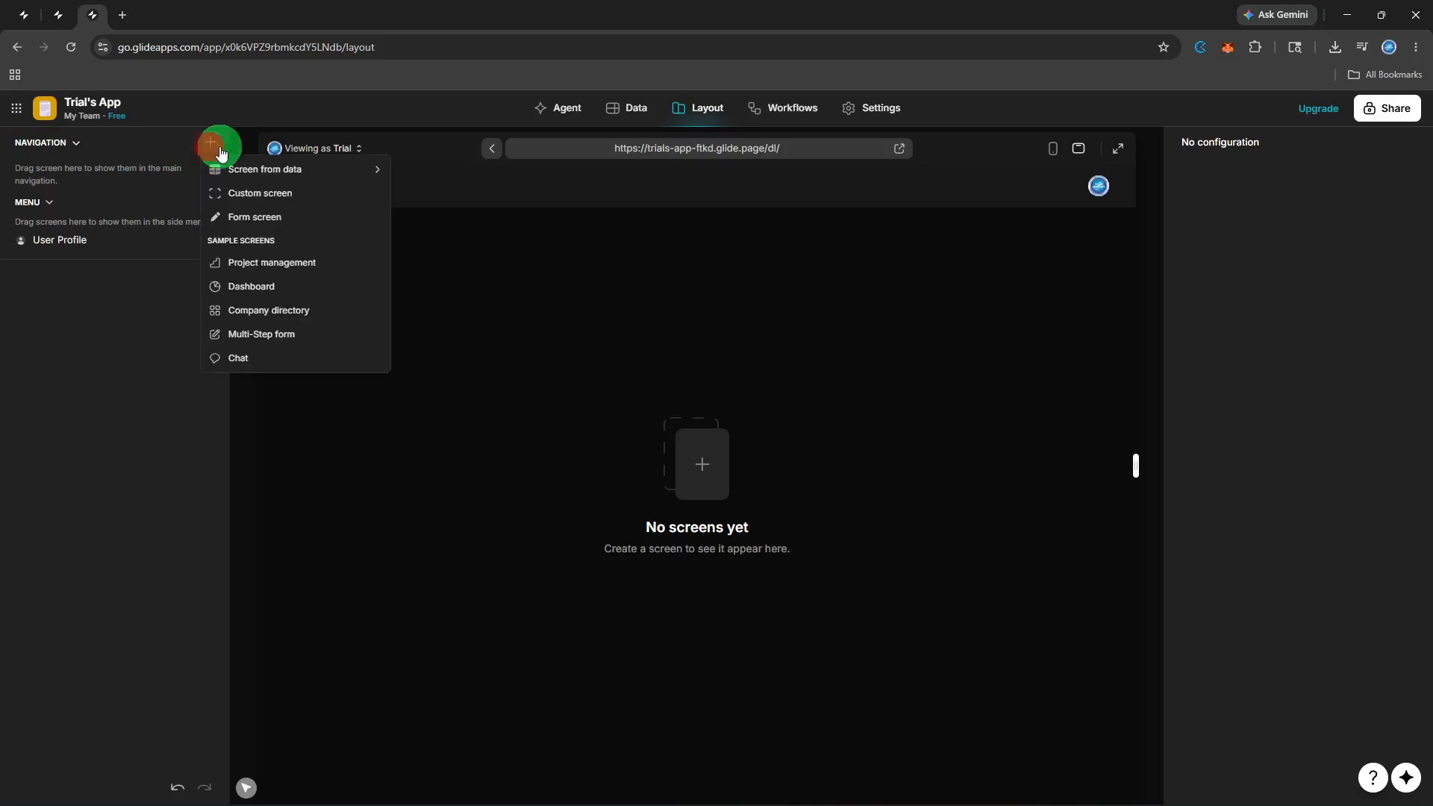
pyautogui.moveTo(253, 171)
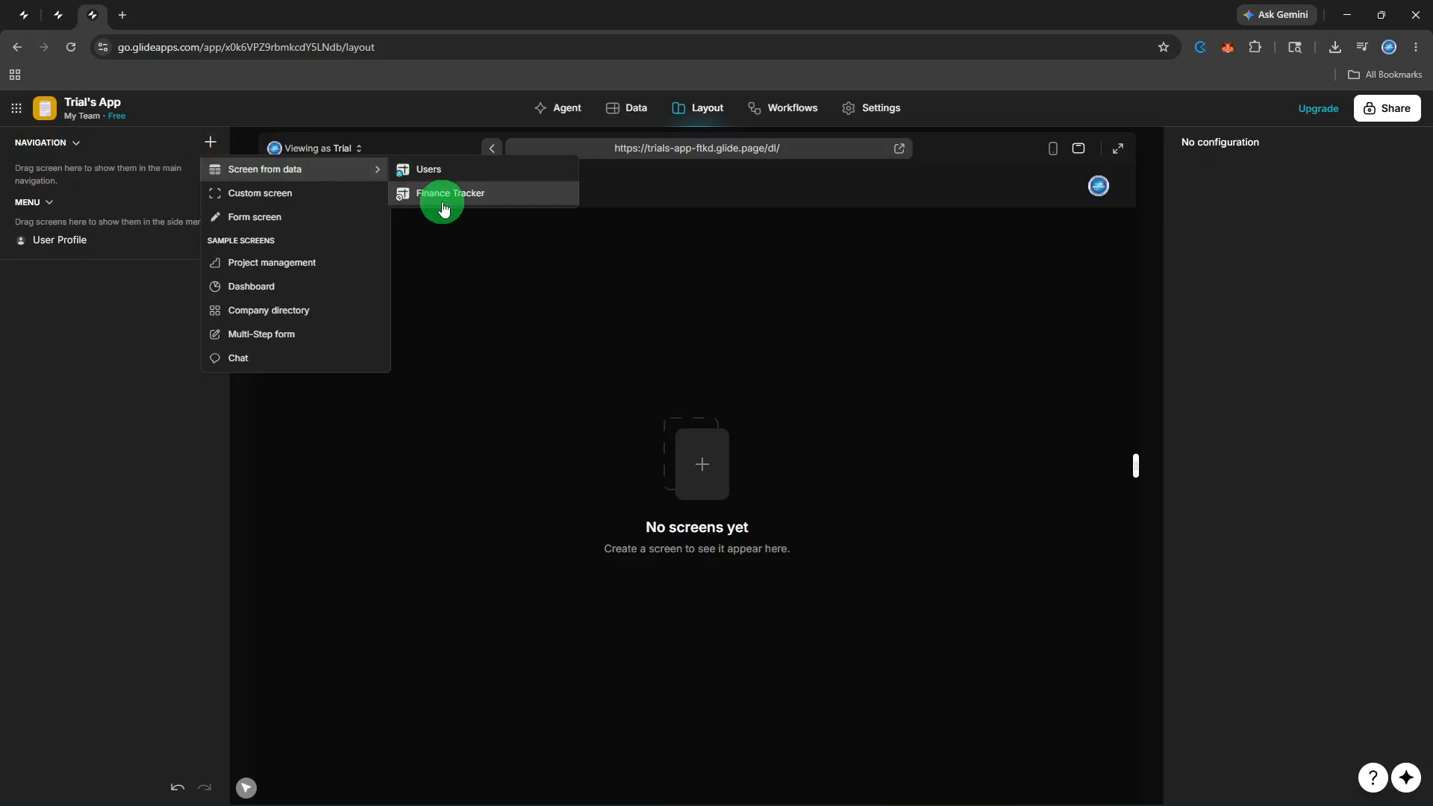
pyautogui.click(440, 206)
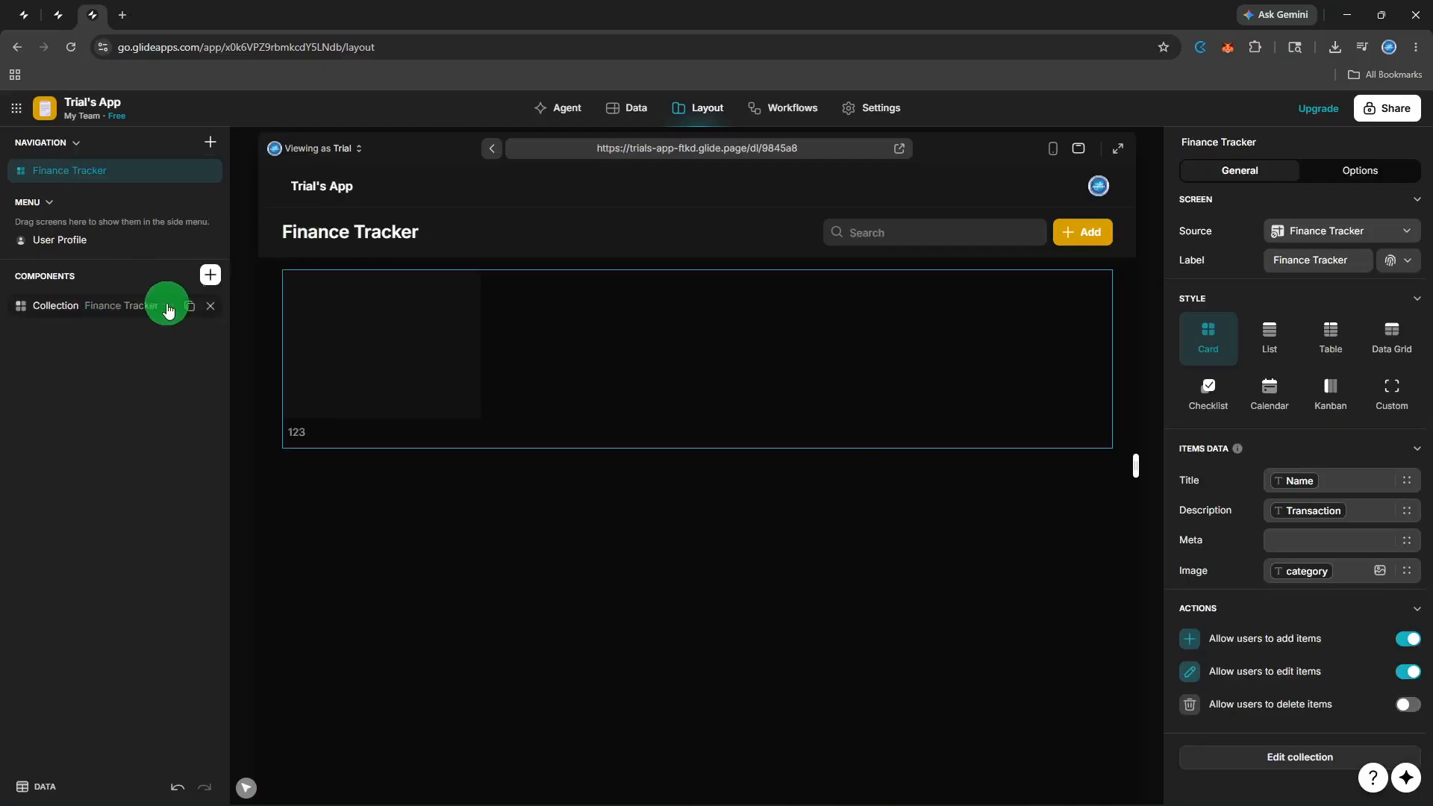
# - Display the Finance Tracker collection in the List style, using the Finance Tracker table as its source
pyautogui.click(1274, 352)
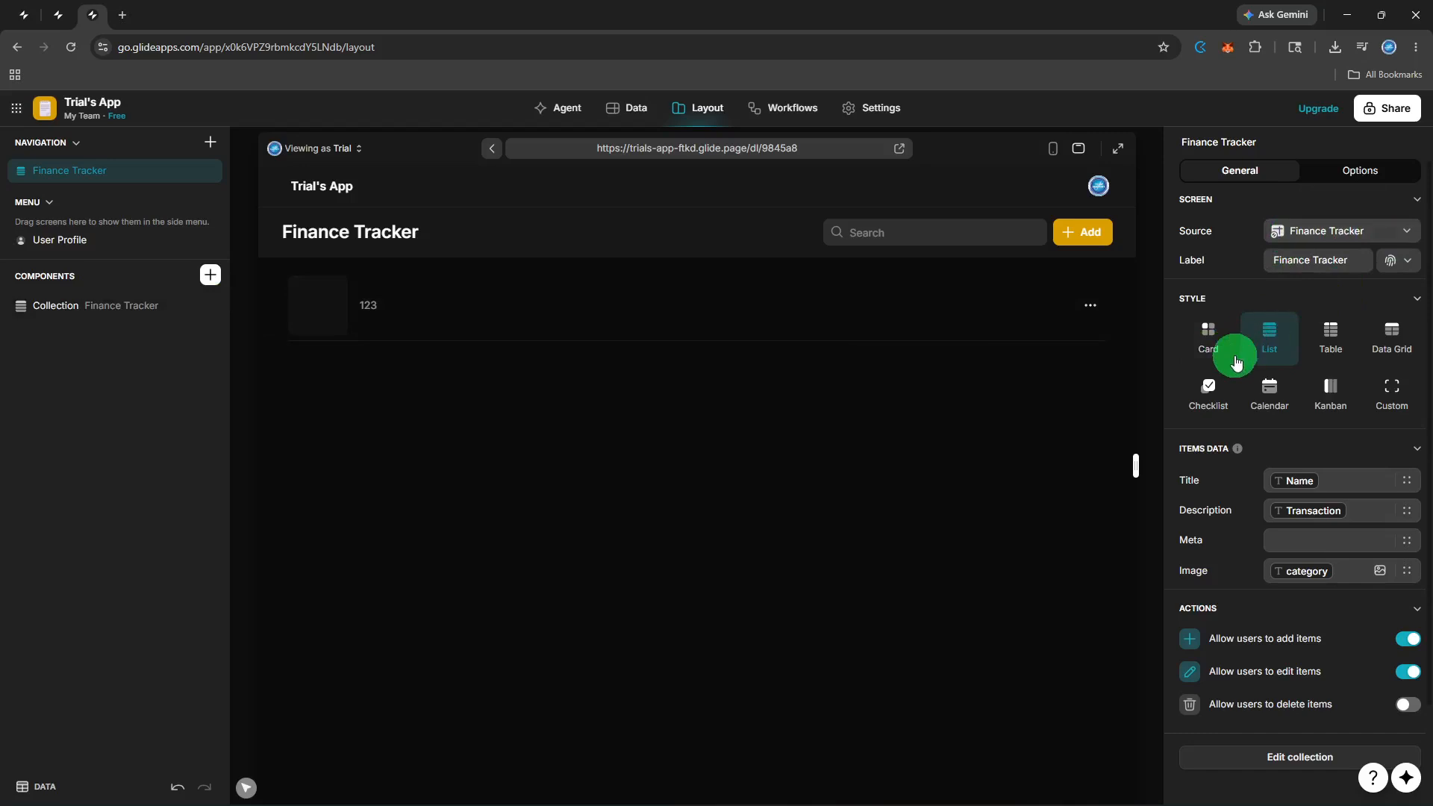
pyautogui.click(1371, 235)
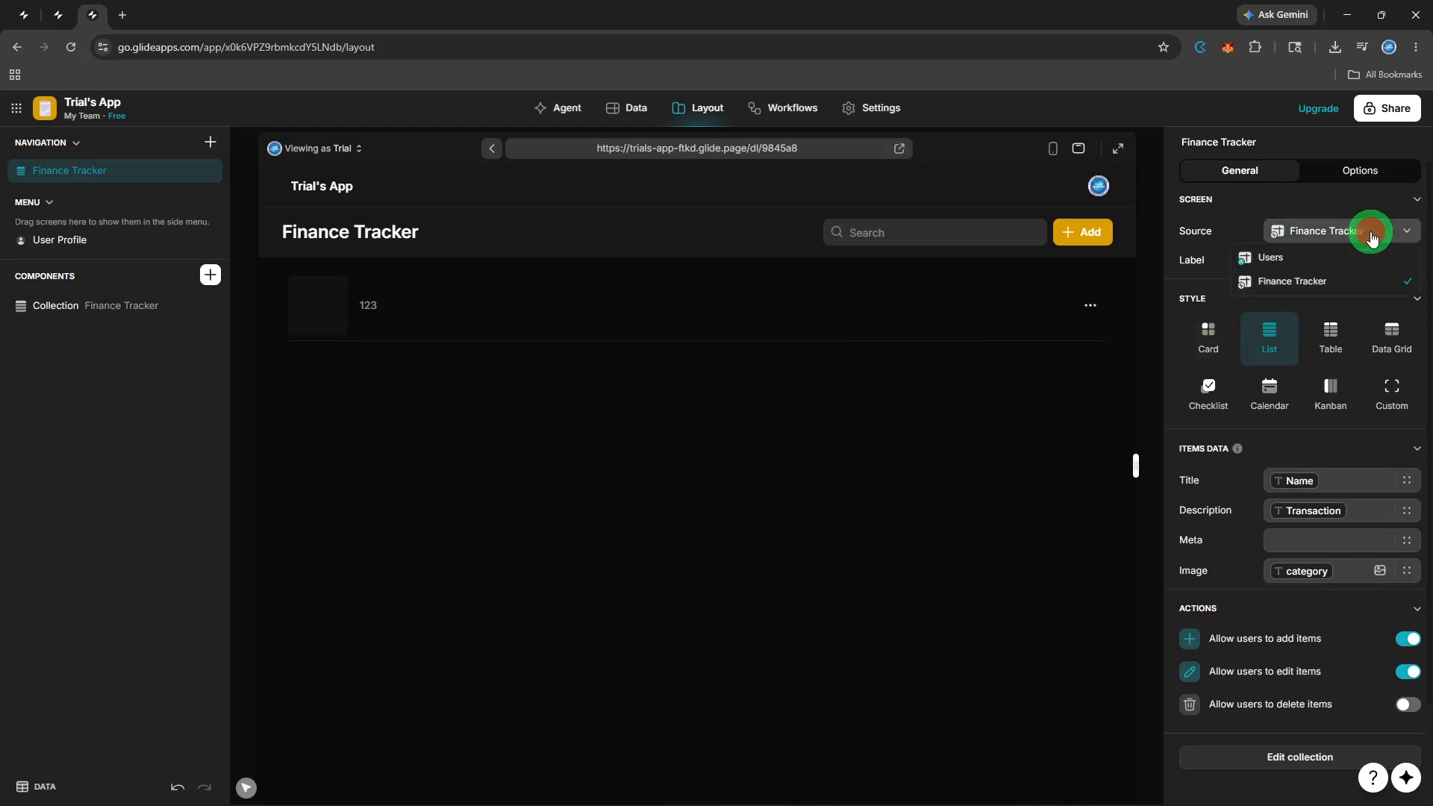
pyautogui.click(1376, 286)
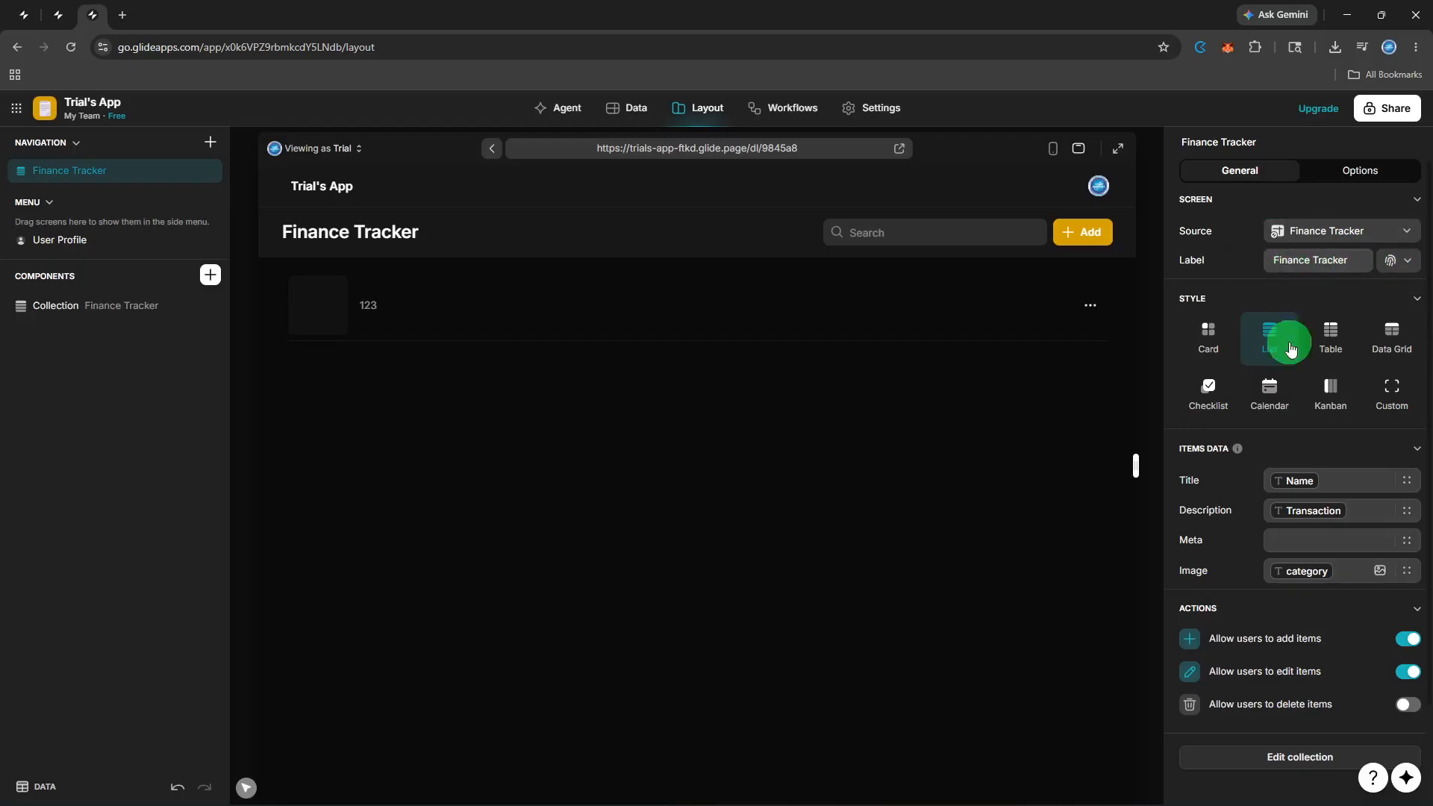
# - Set the list items' title to the Transaction column and remove the Name column from it
pyautogui.click(1366, 484)
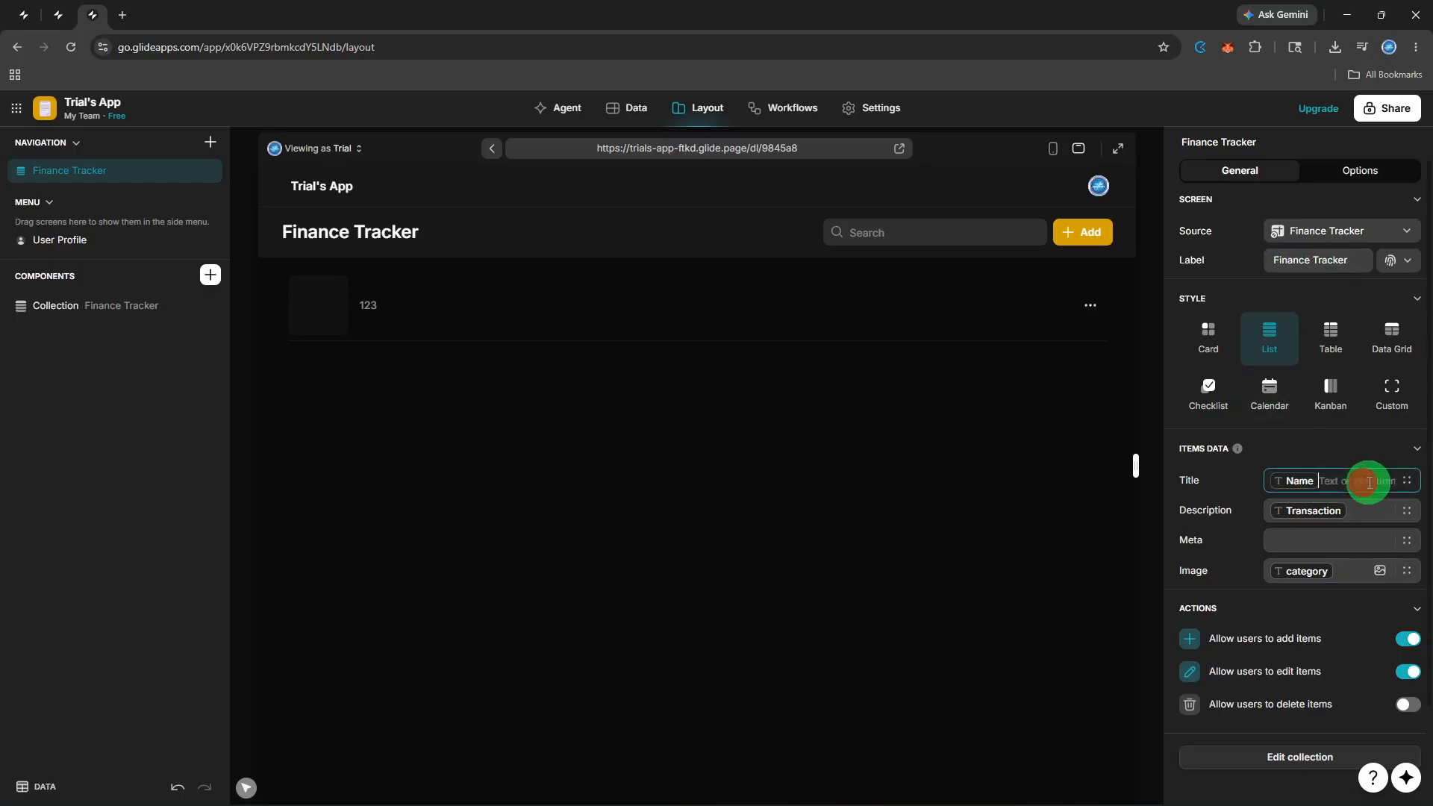
pyautogui.click(1404, 486)
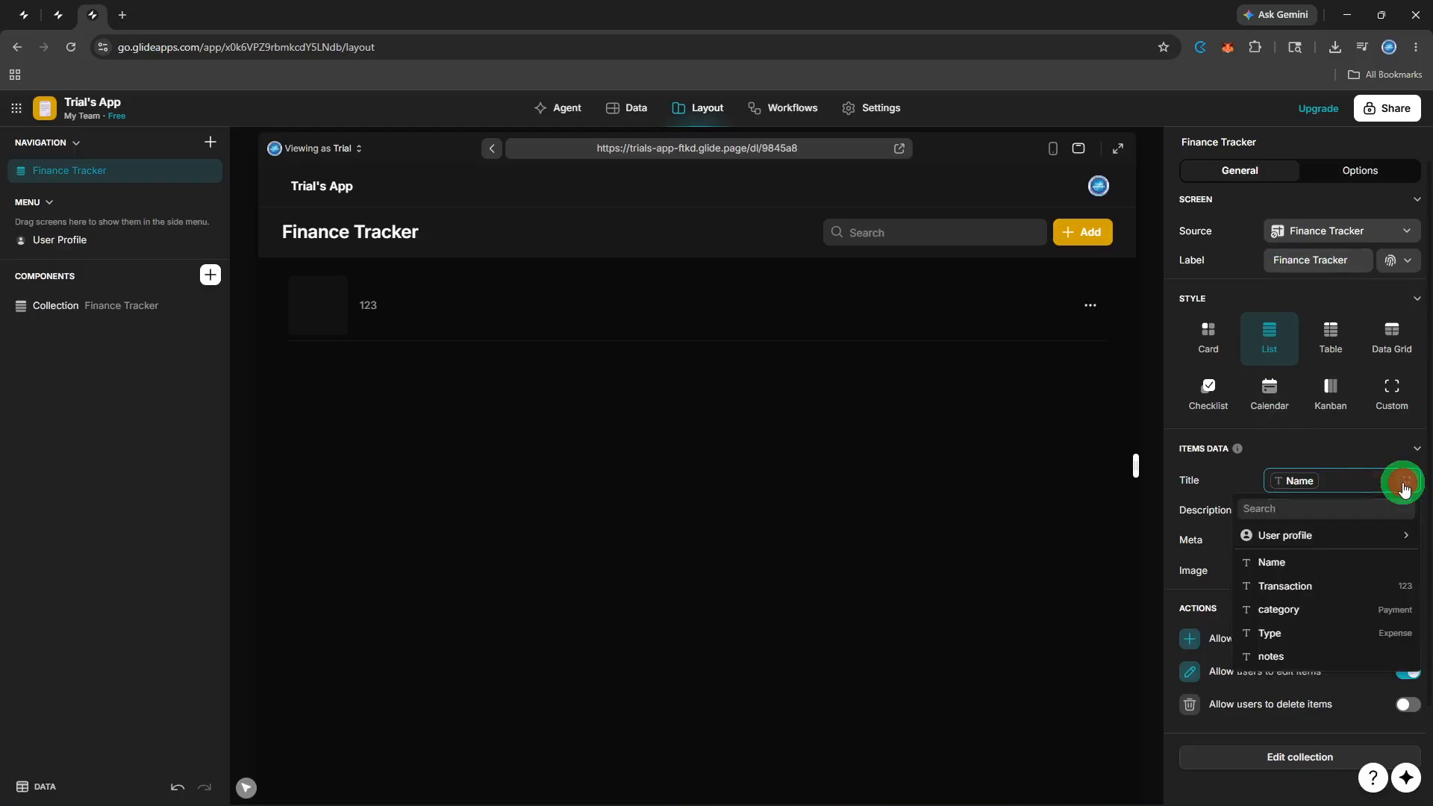
pyautogui.click(1306, 583)
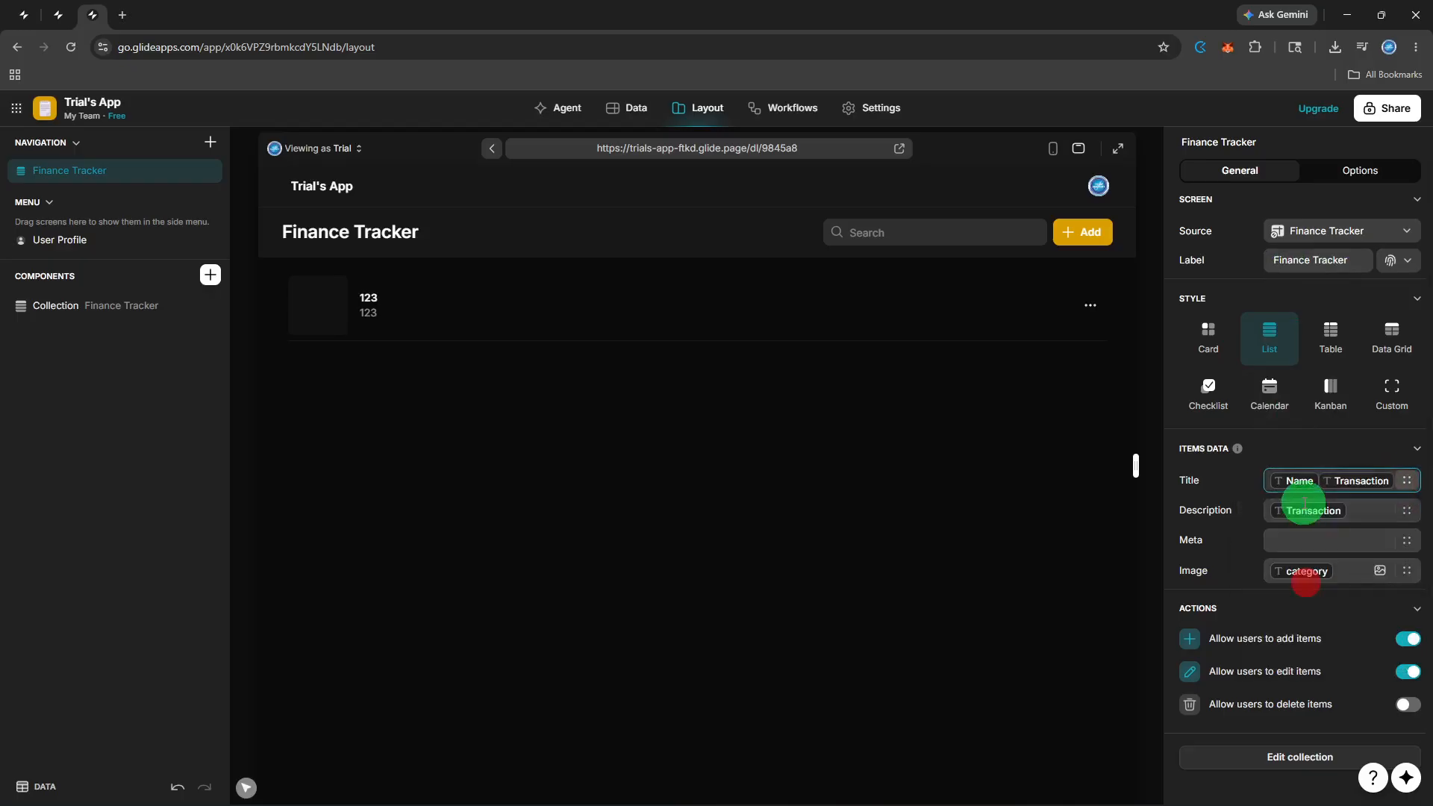
pyautogui.click(1300, 485)
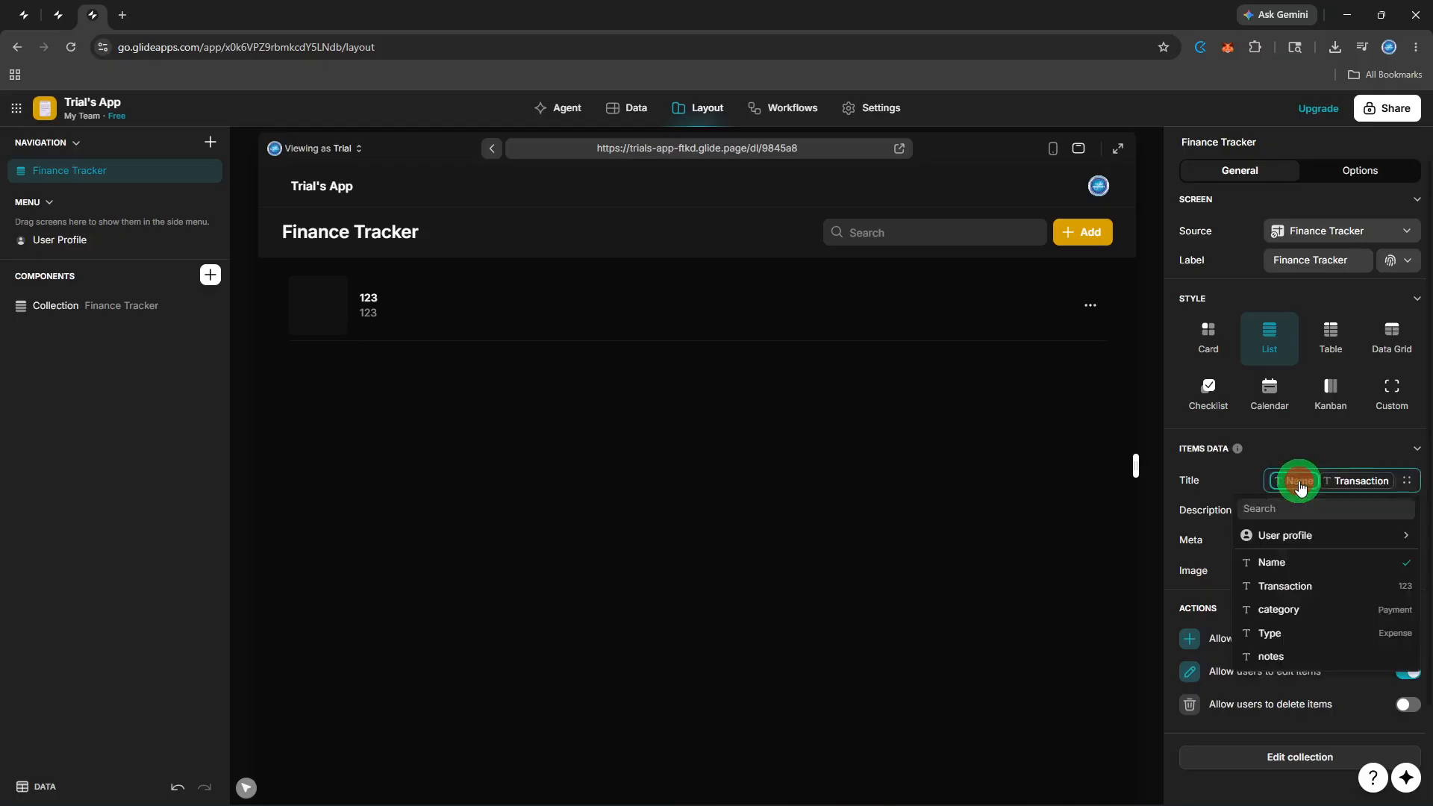
pyautogui.click(1300, 485)
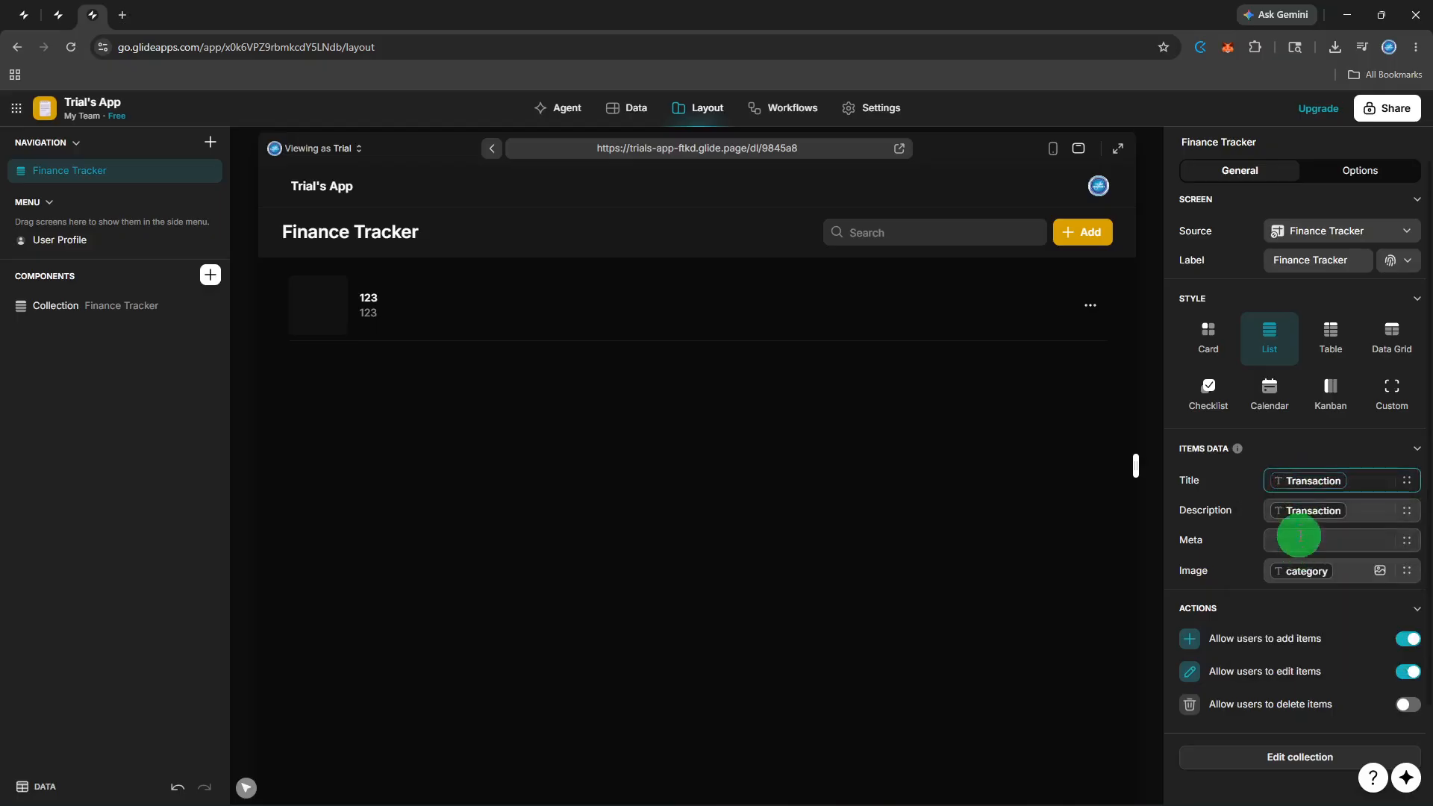
# - Set the list items' description to the category column in place of Transaction
pyautogui.click(1401, 517)
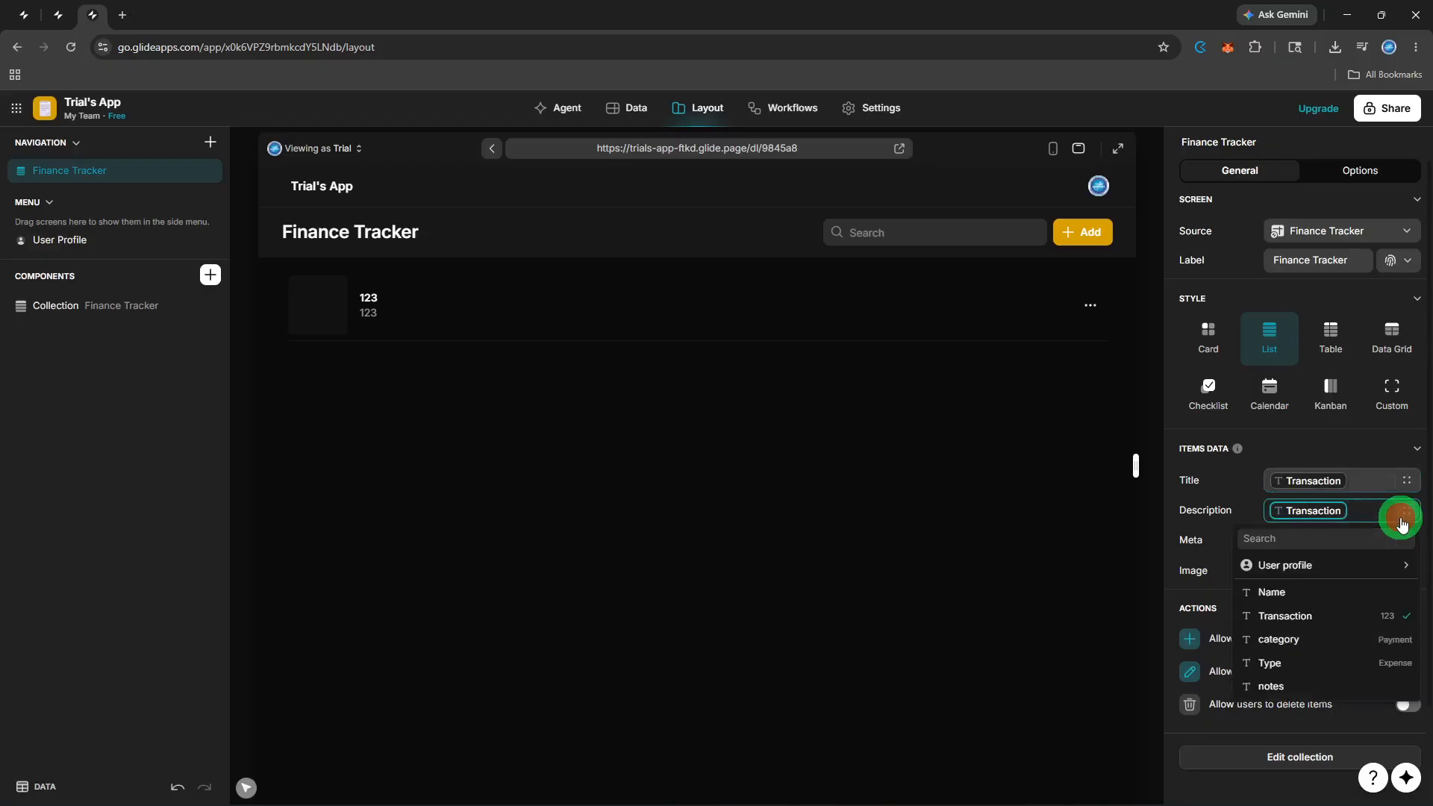
pyautogui.click(1278, 646)
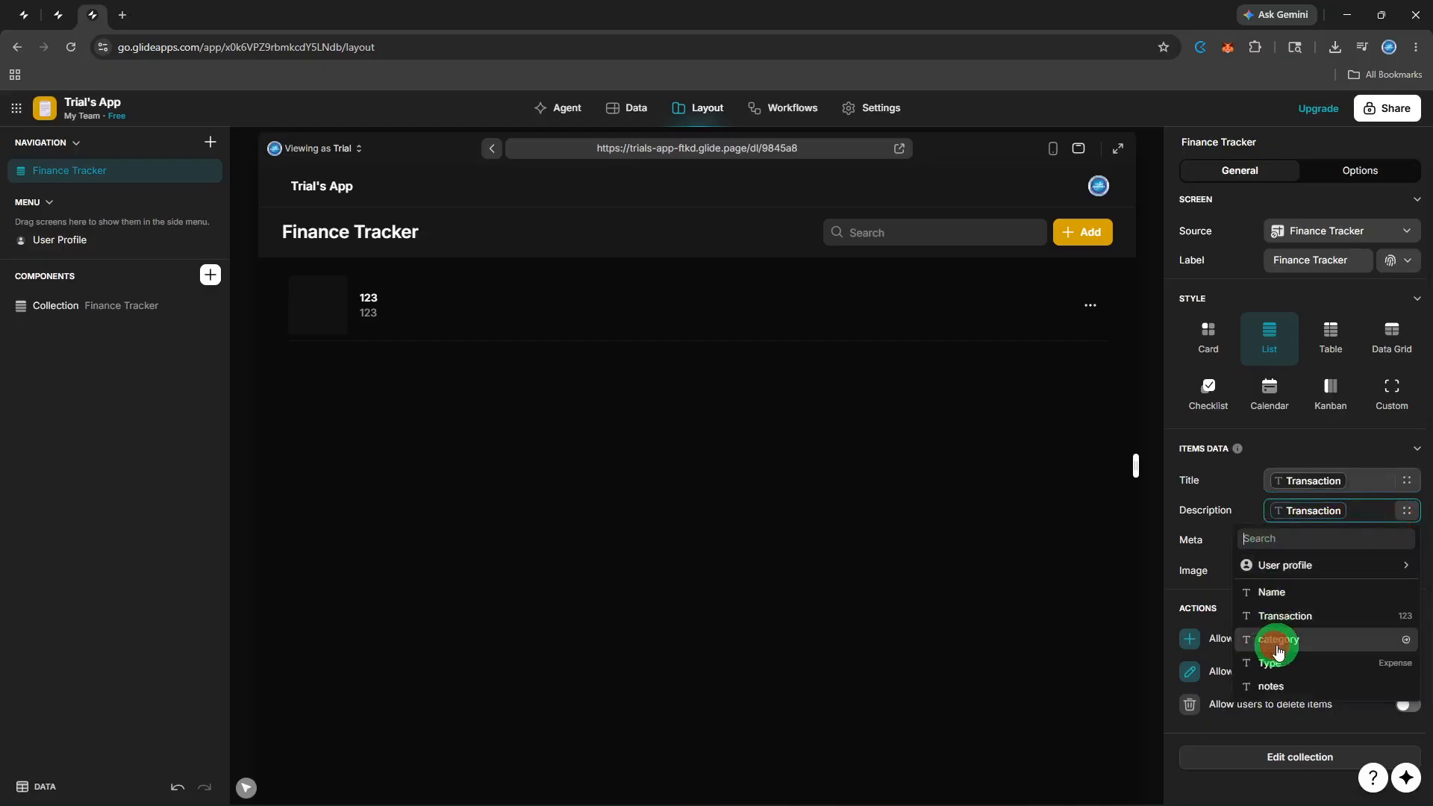
pyautogui.click(1293, 515)
pyautogui.press('BackSpace')
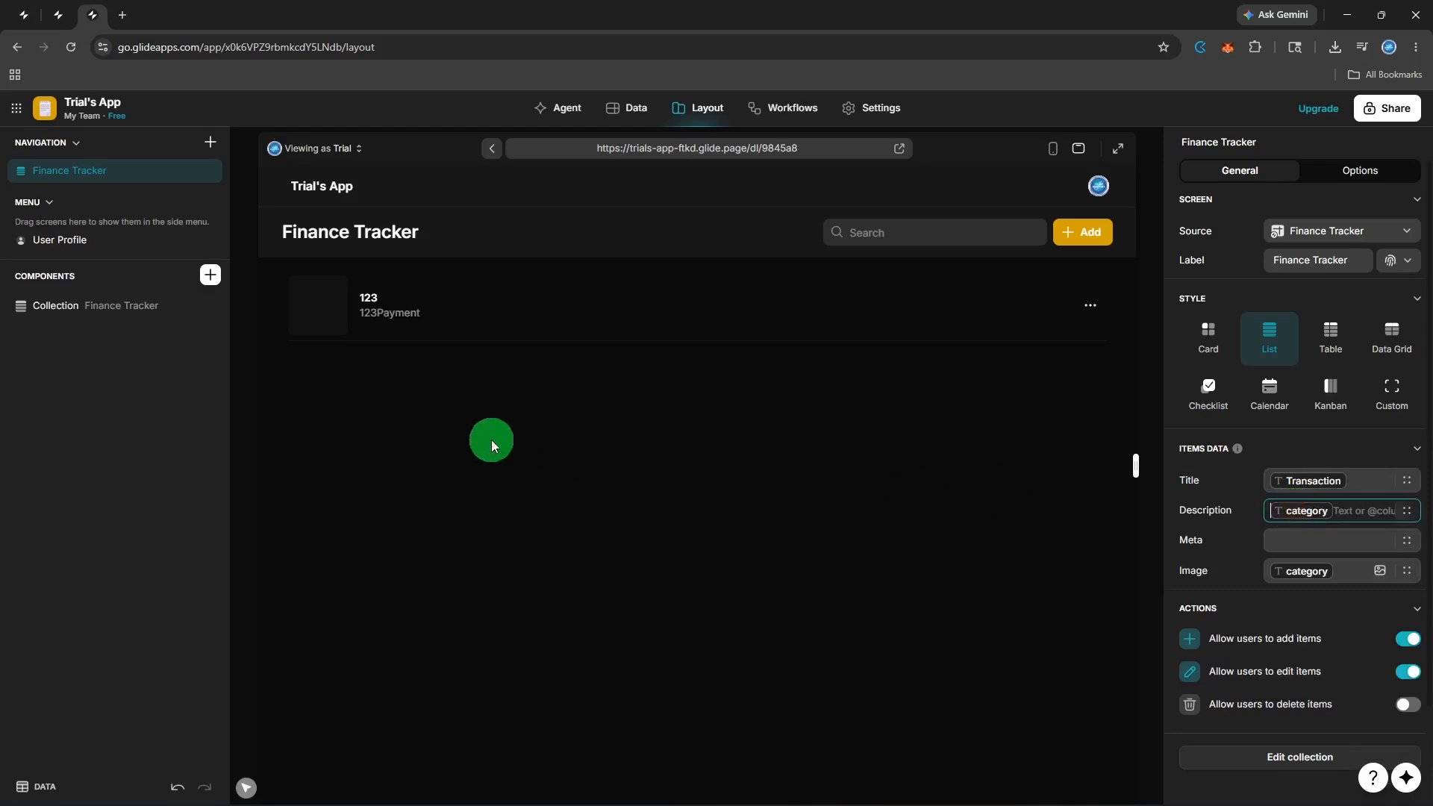
# - Search the components for Button and add a Button Block to the Finance Tracker screen
pyautogui.click(210, 275)
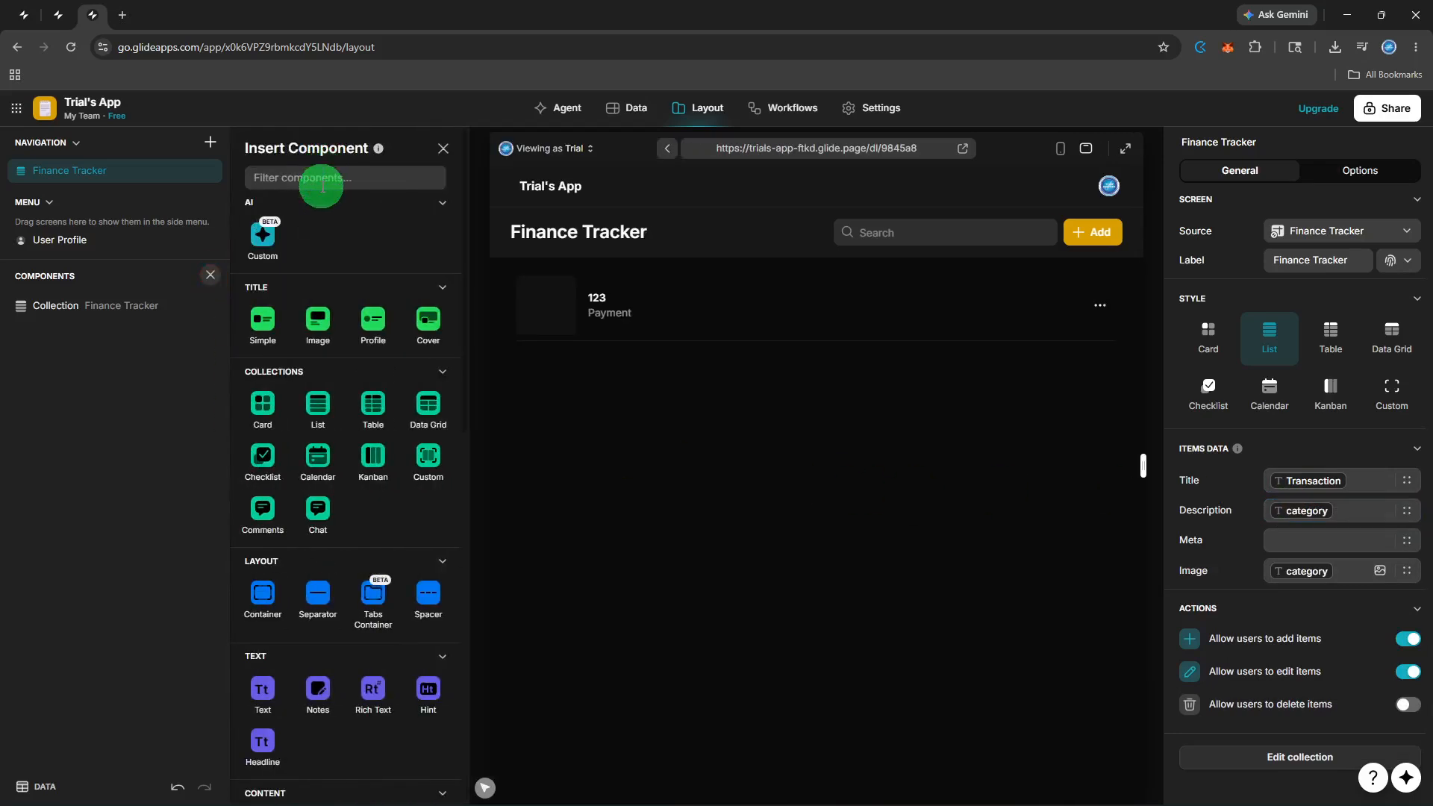
pyautogui.click(321, 184)
pyautogui.write('Button')
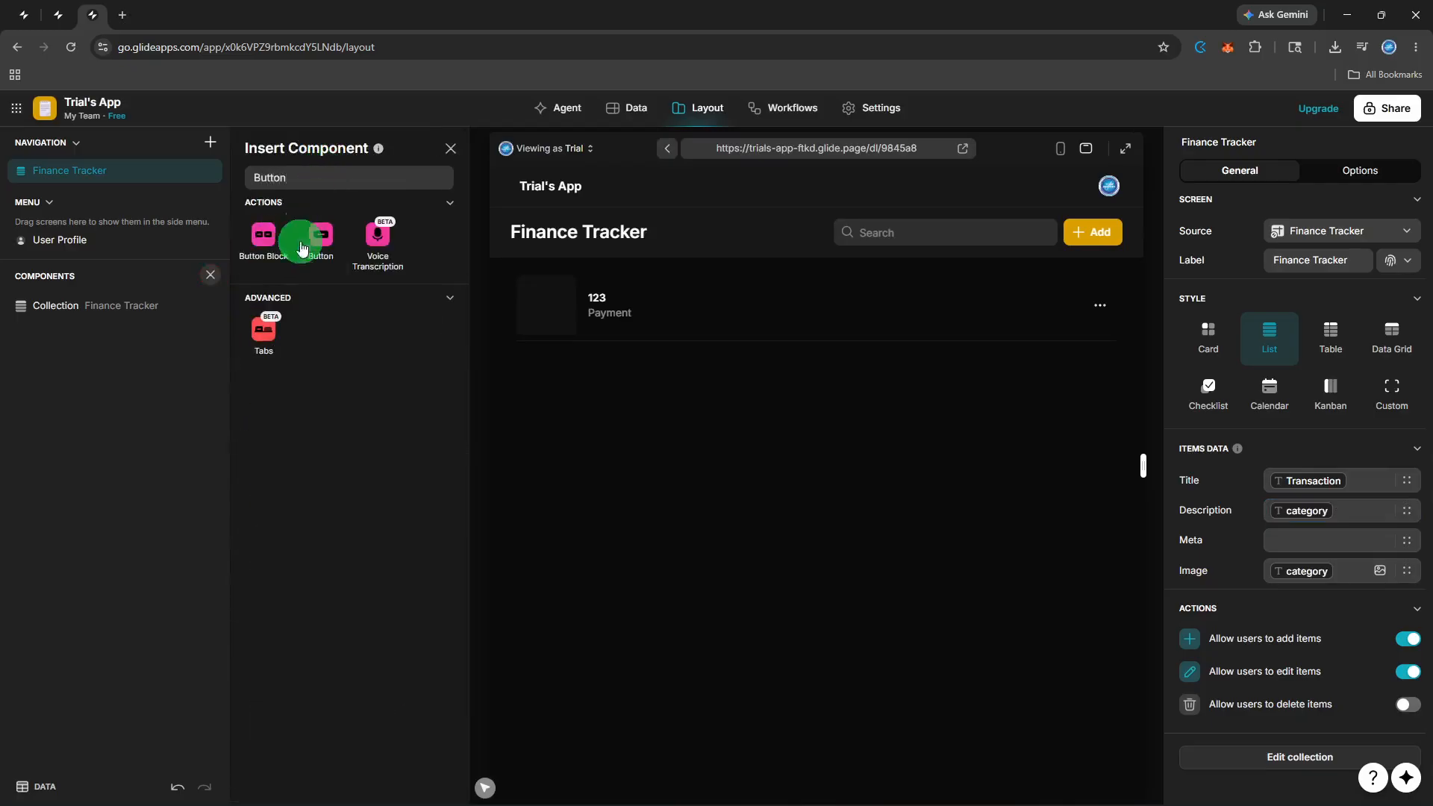
pyautogui.click(349, 264)
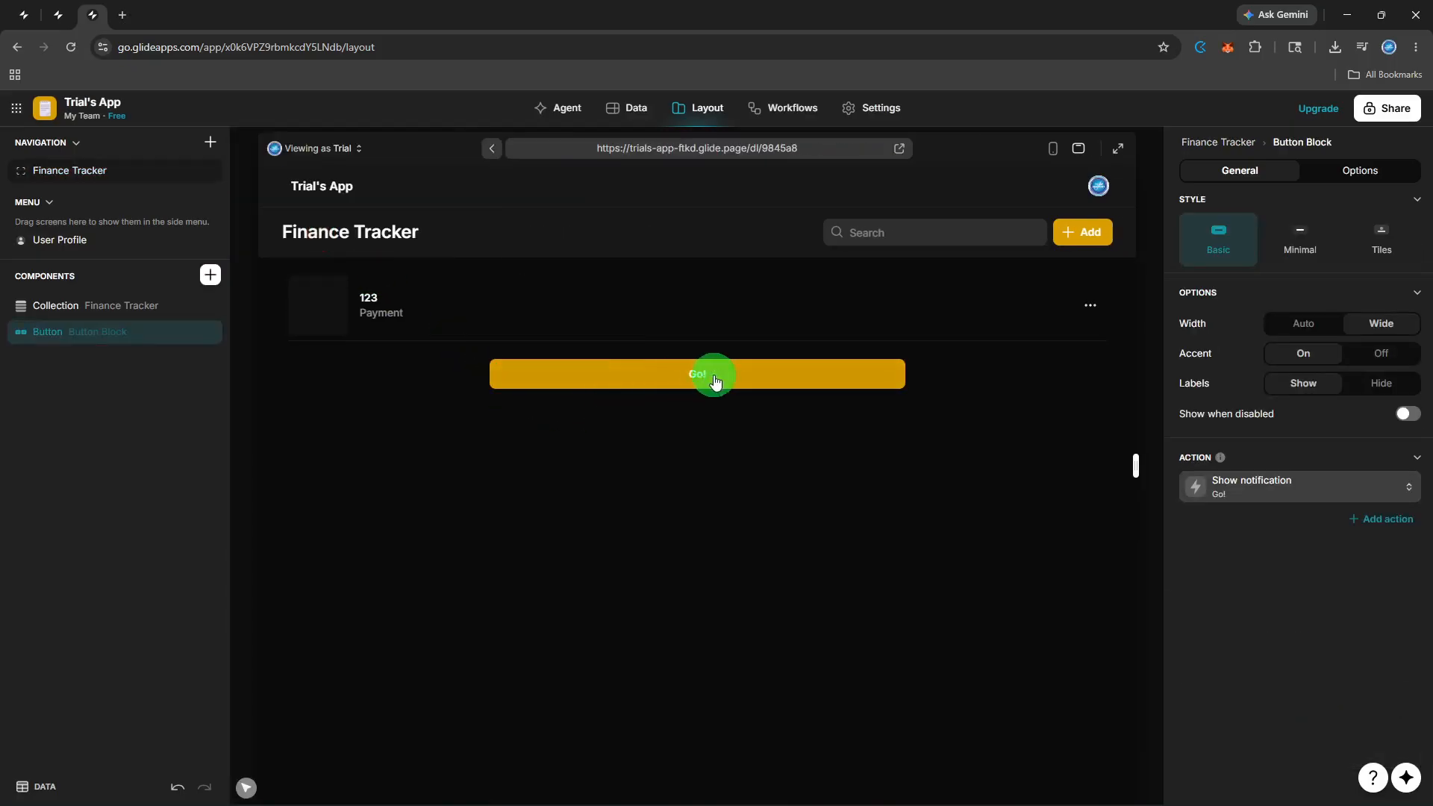
# - Change the button block's action to Show form screen
pyautogui.click(1277, 490)
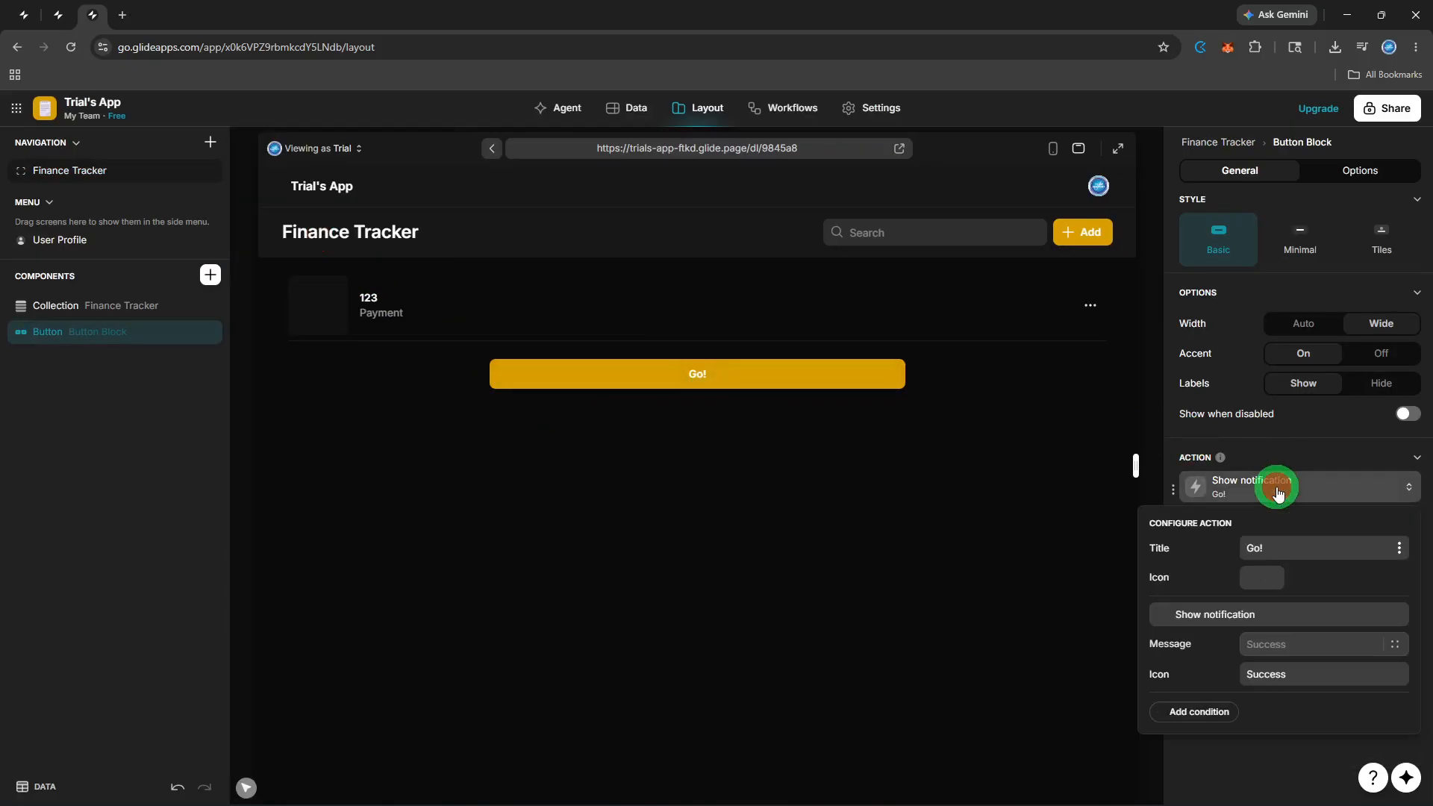
pyautogui.click(1277, 619)
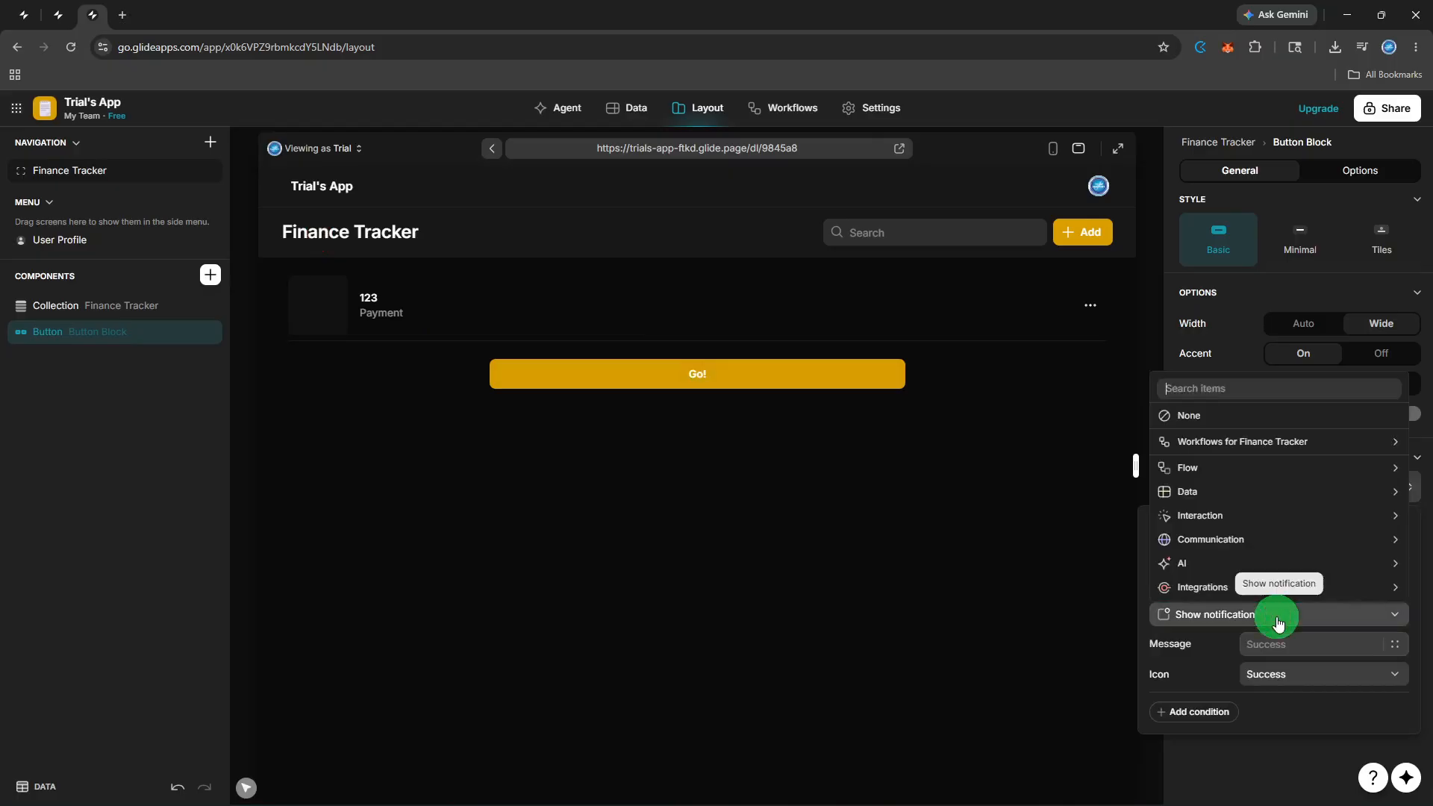
pyautogui.write('Show Form')
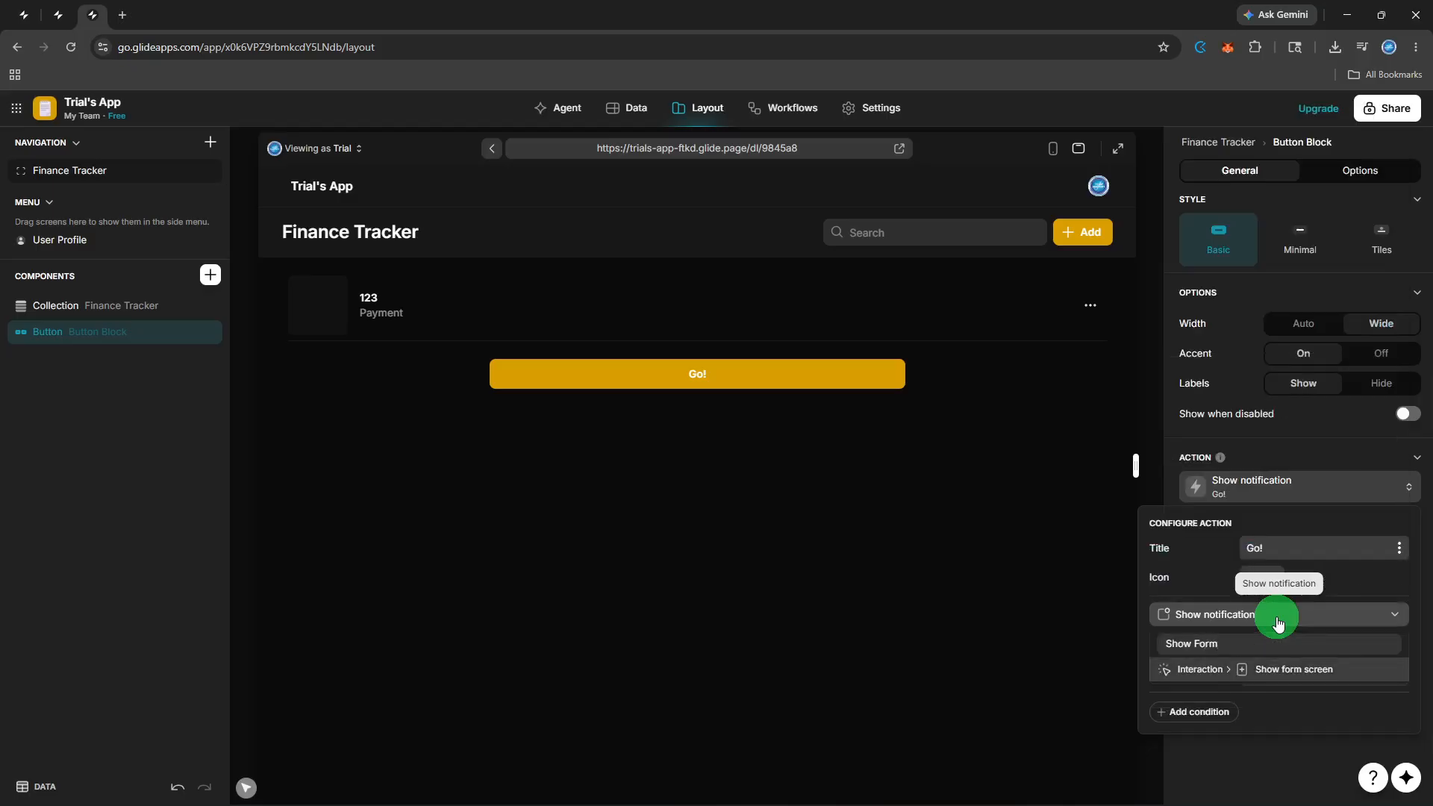
pyautogui.click(1277, 672)
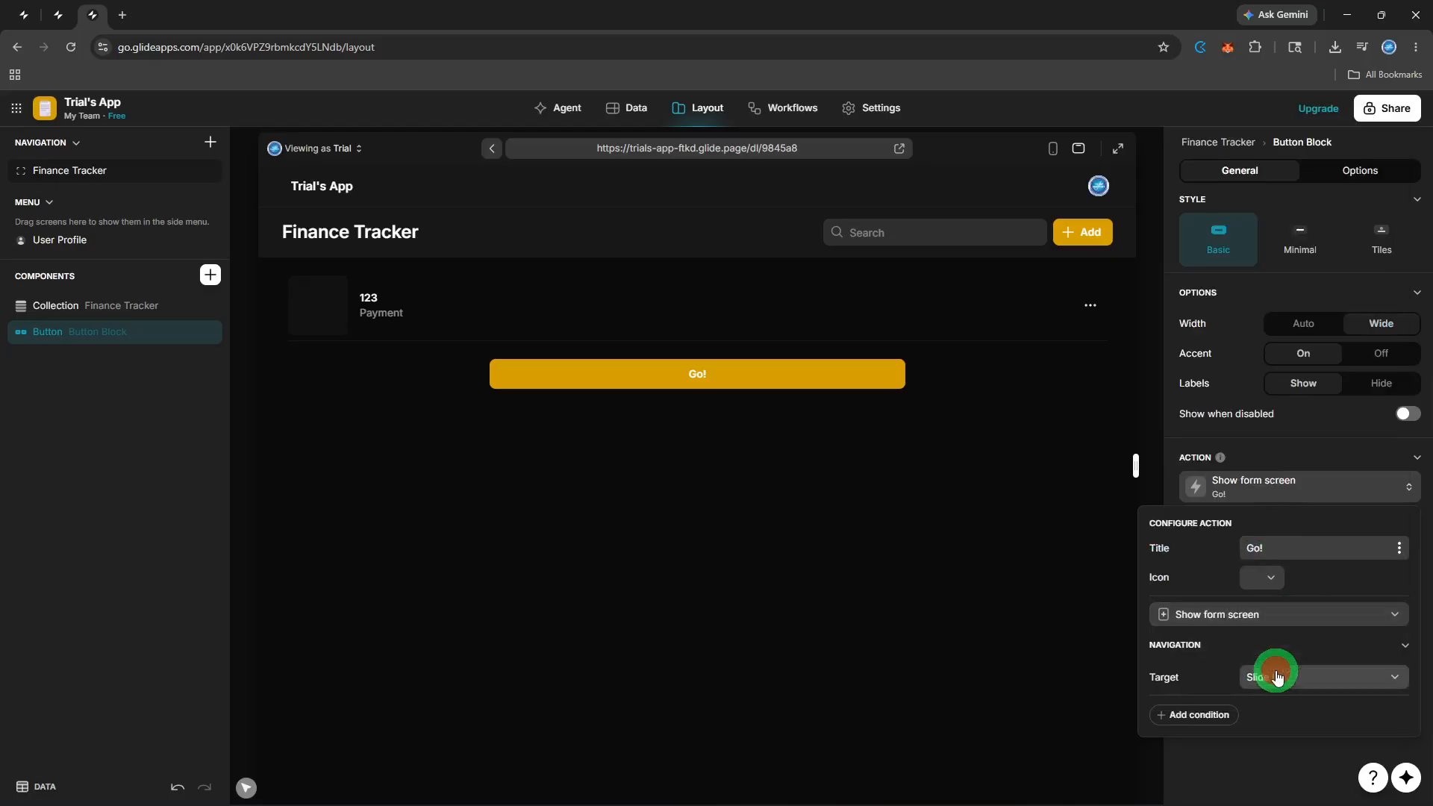
# - Set the title of the button's action to Add Finance Entries
pyautogui.click(1277, 551)
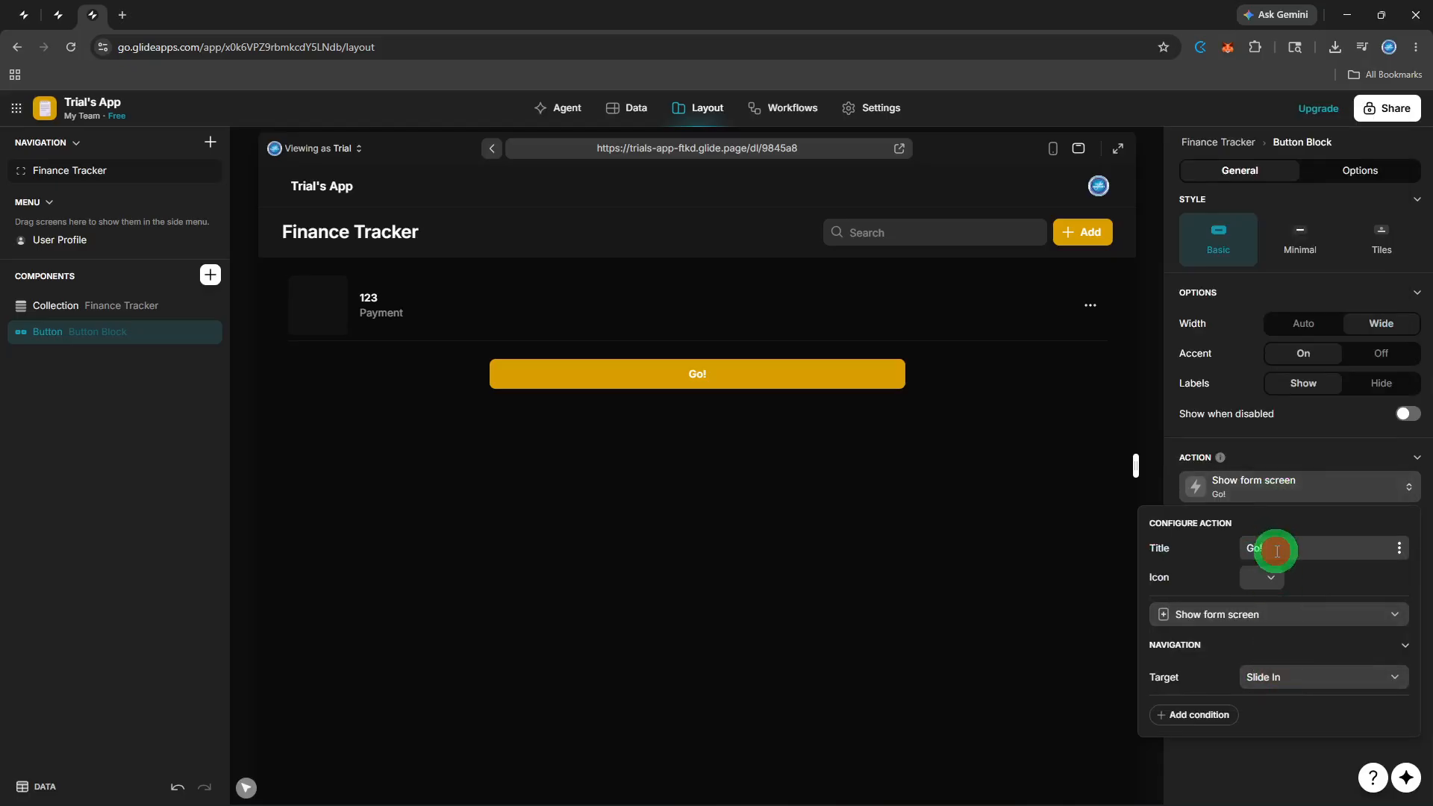
pyautogui.press('BackSpace')
pyautogui.press('BackSpace')
pyautogui.press('BackSpace')
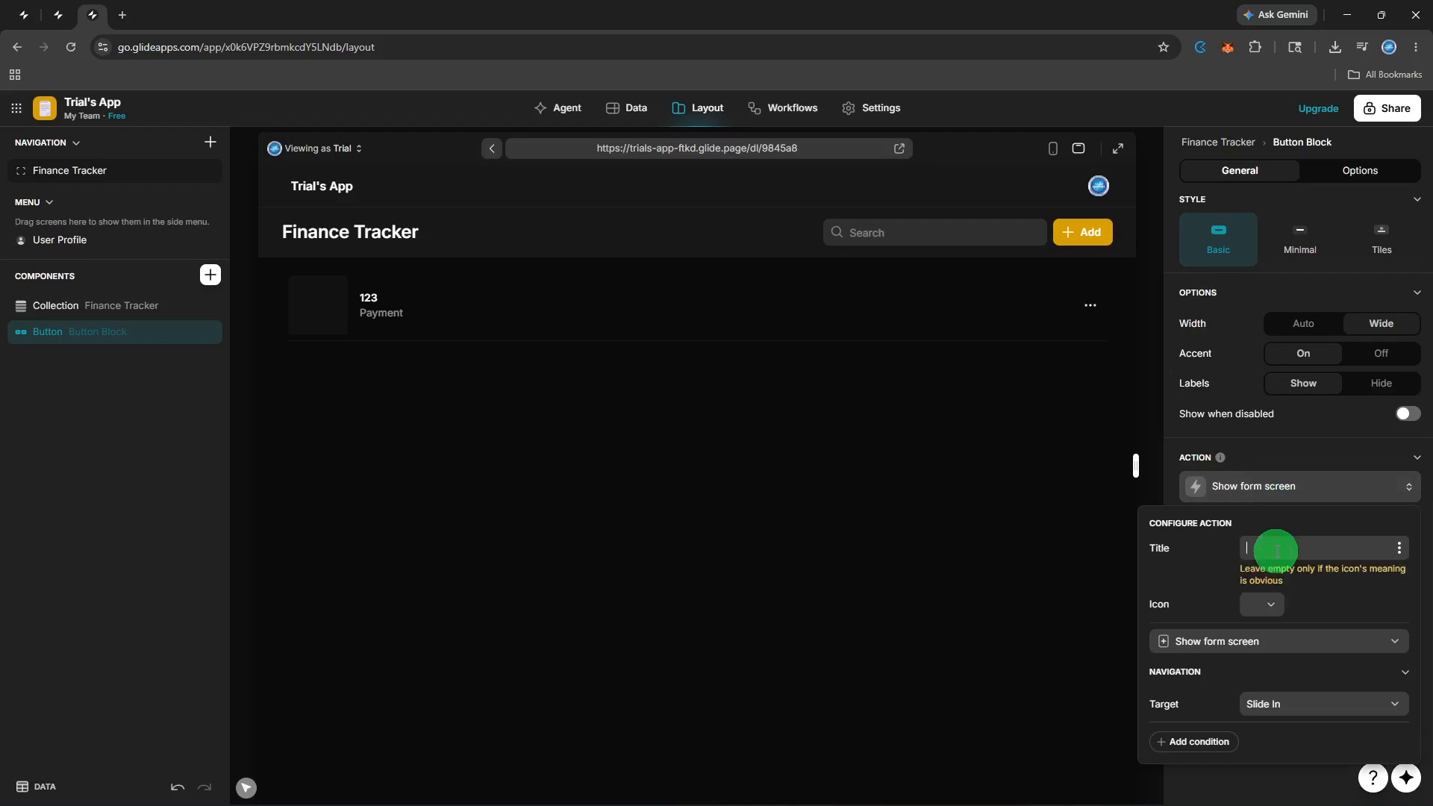
pyautogui.write('Add')
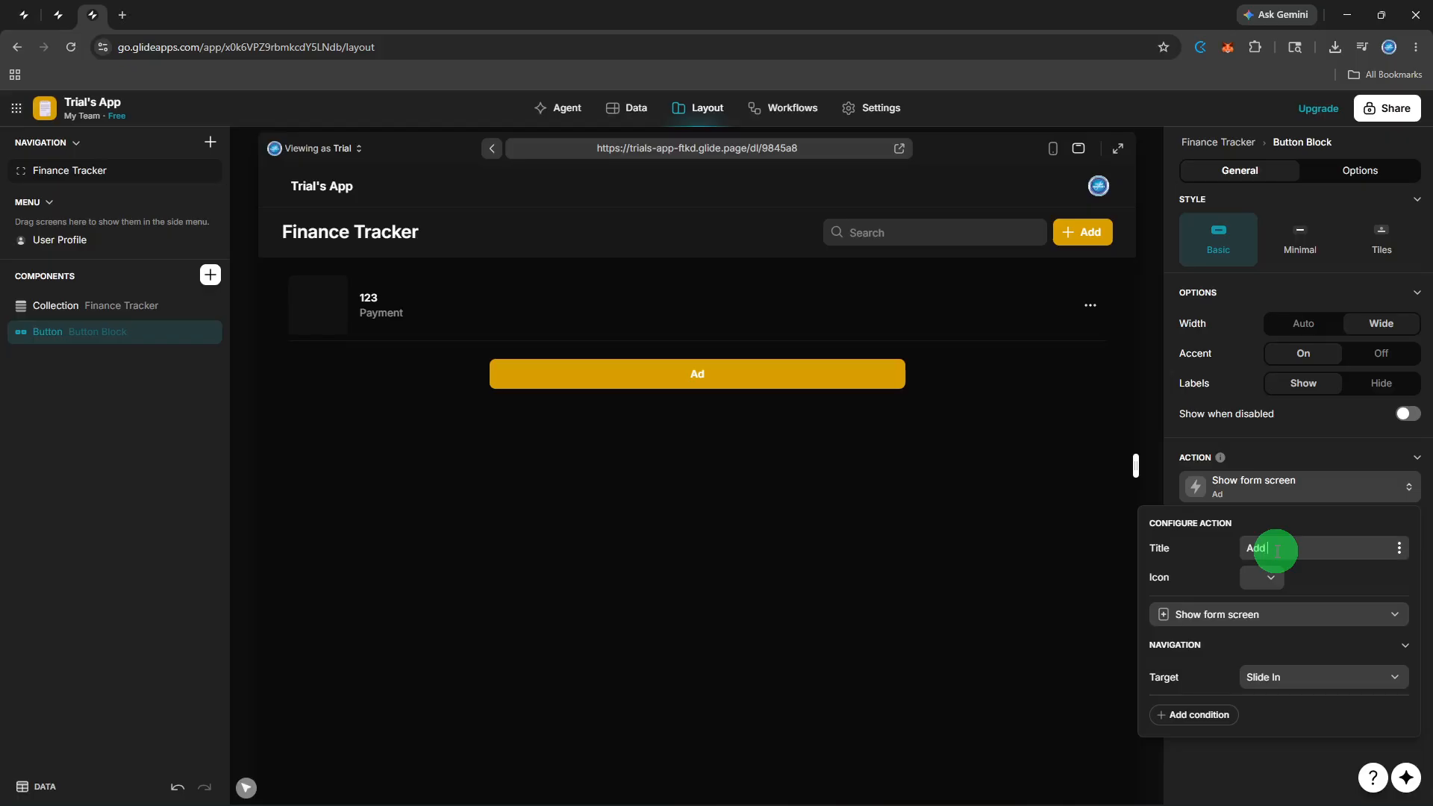
pyautogui.write(' fiu')
pyautogui.press('BackSpace')
pyautogui.write('Finance Entries')
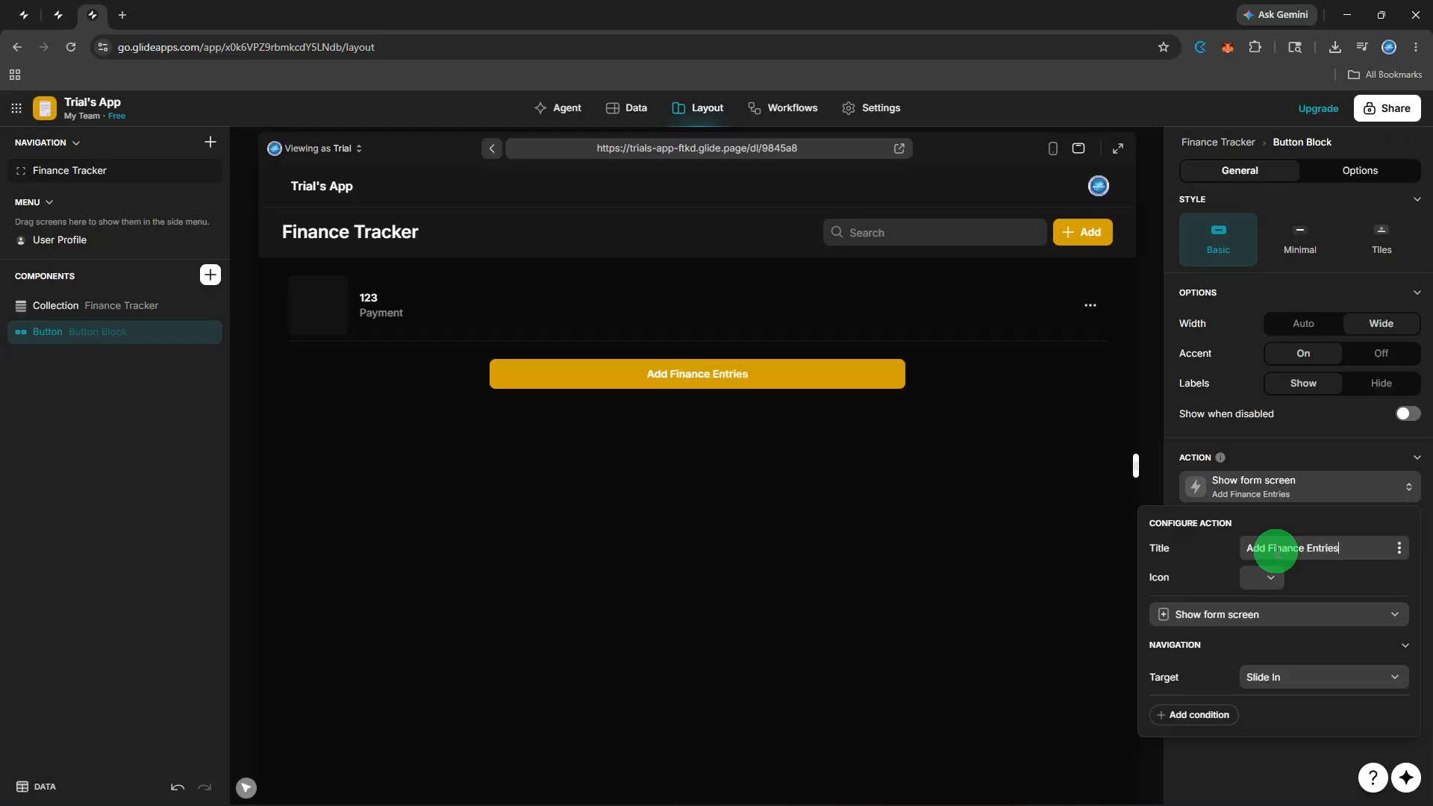
pyautogui.press('Return')
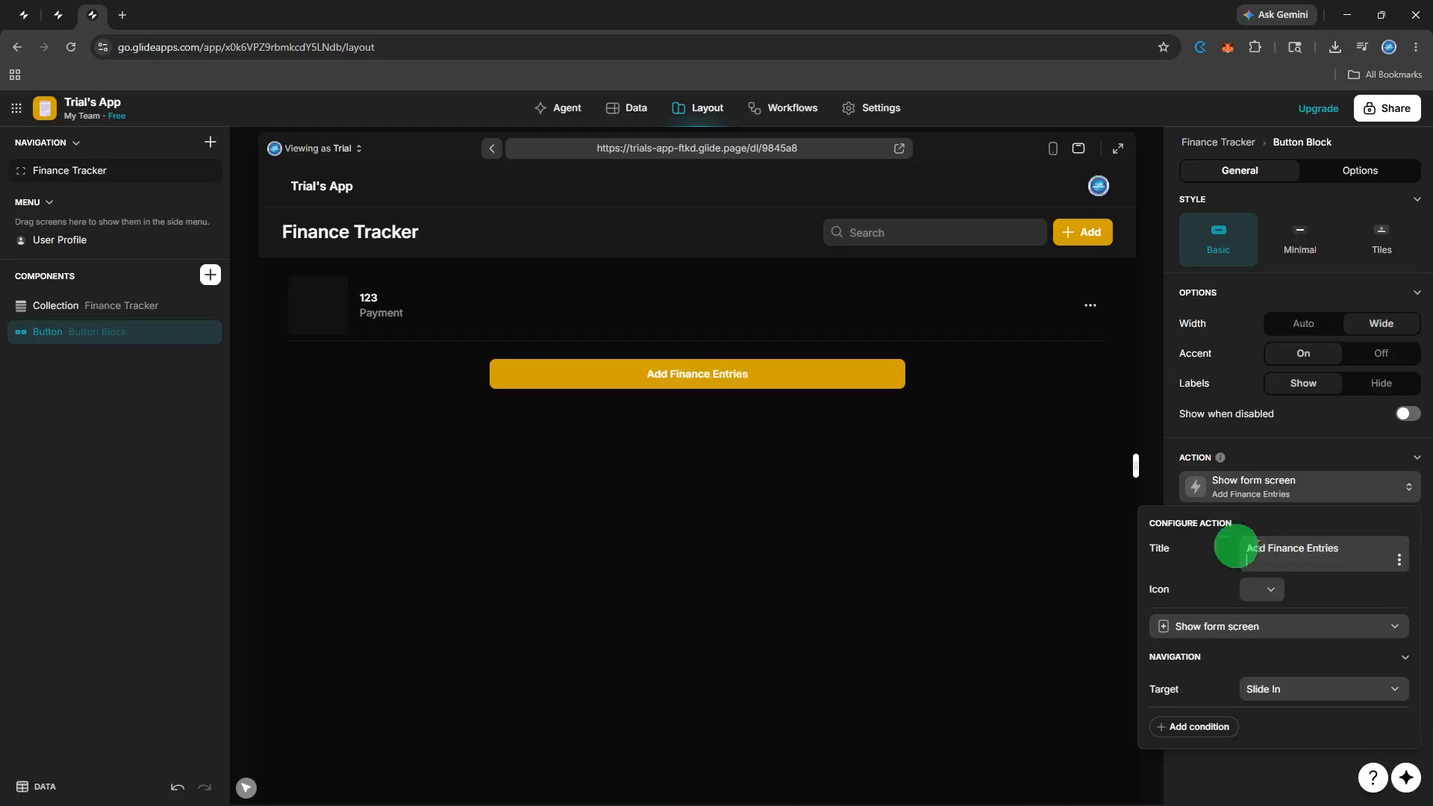
# - Open the form from the Add Finance Entries button in the app preview, check its fields and close it
pyautogui.click(769, 393)
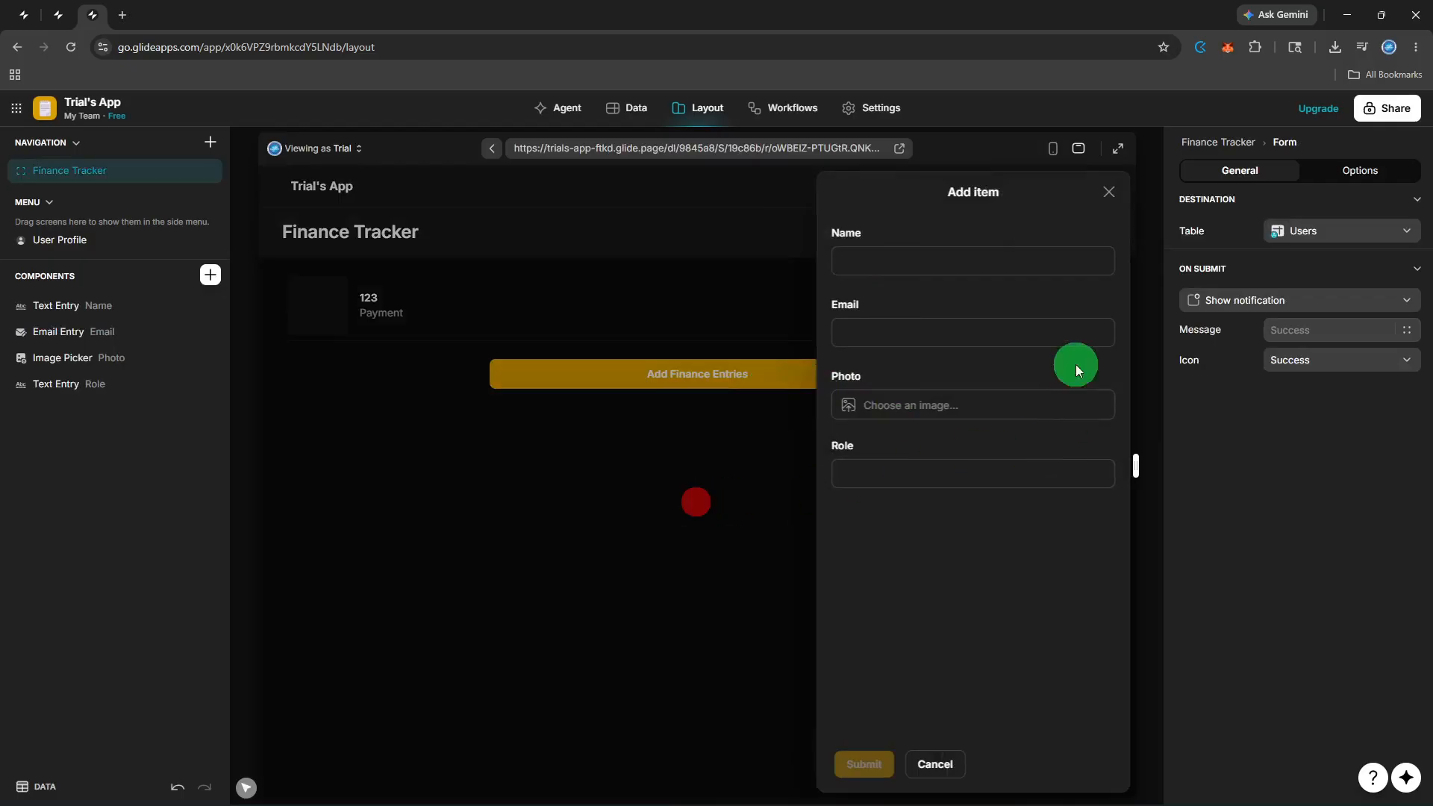
pyautogui.click(1108, 192)
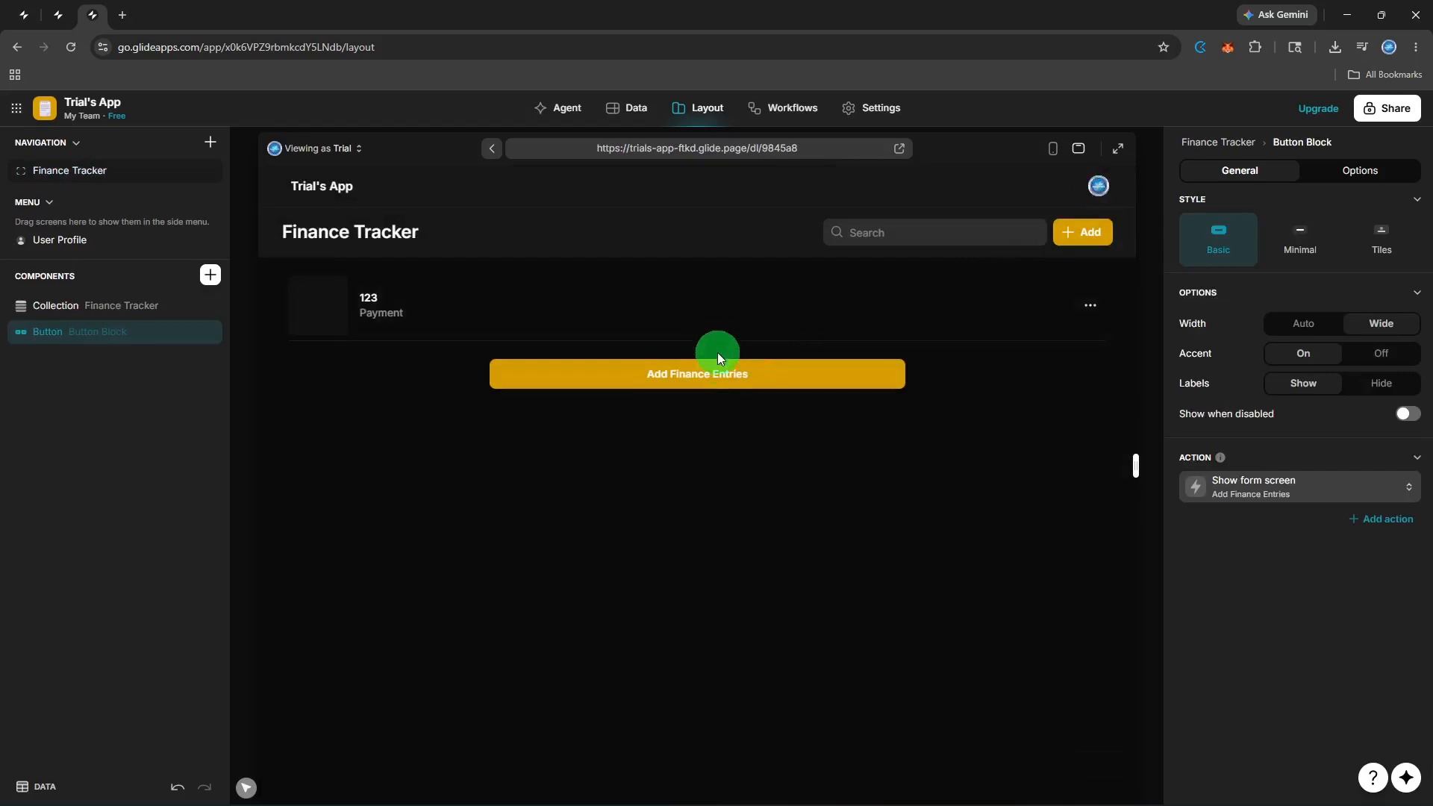
pyautogui.click(718, 477)
# - Copy the app link from the app's sharing options
pyautogui.click(1398, 112)
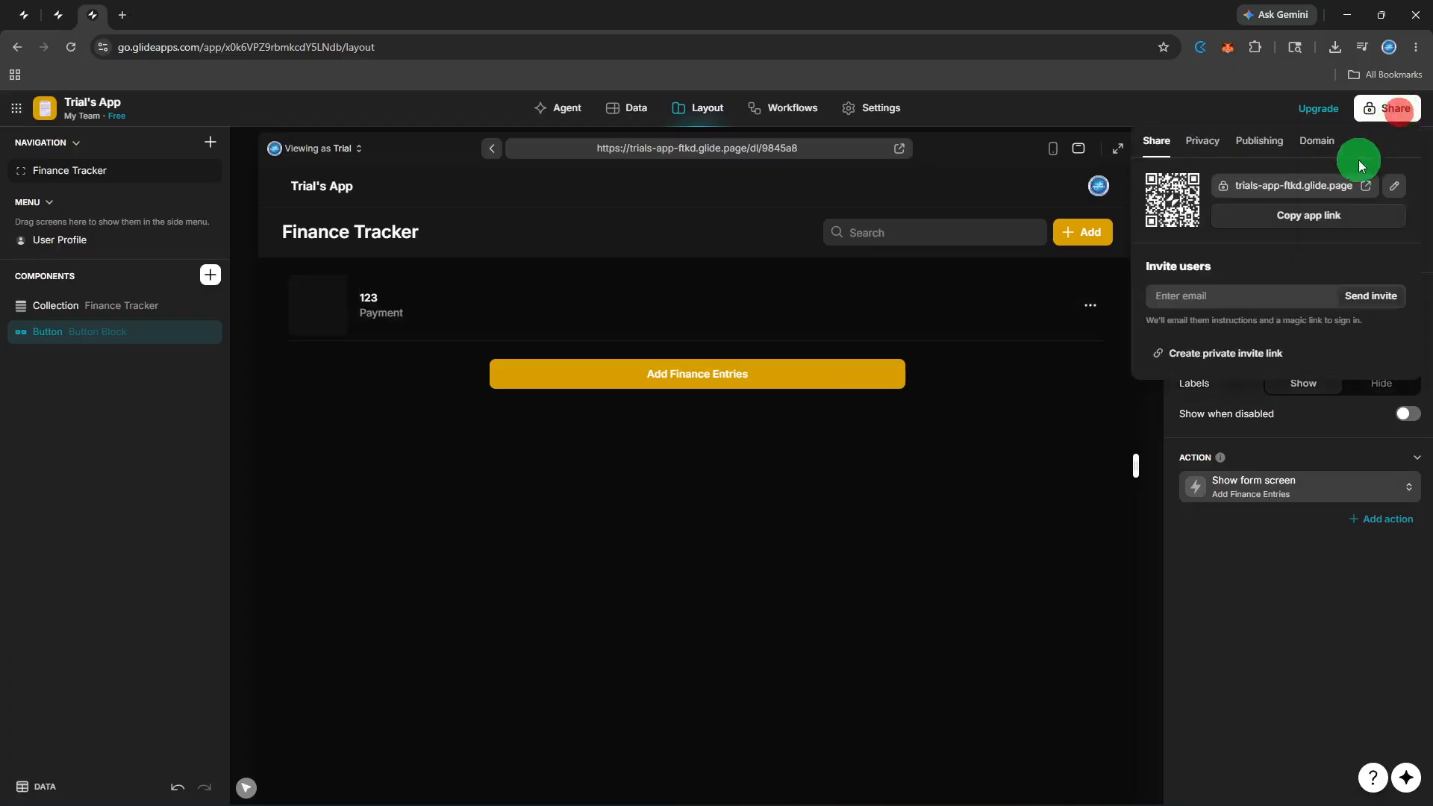
pyautogui.click(1310, 222)
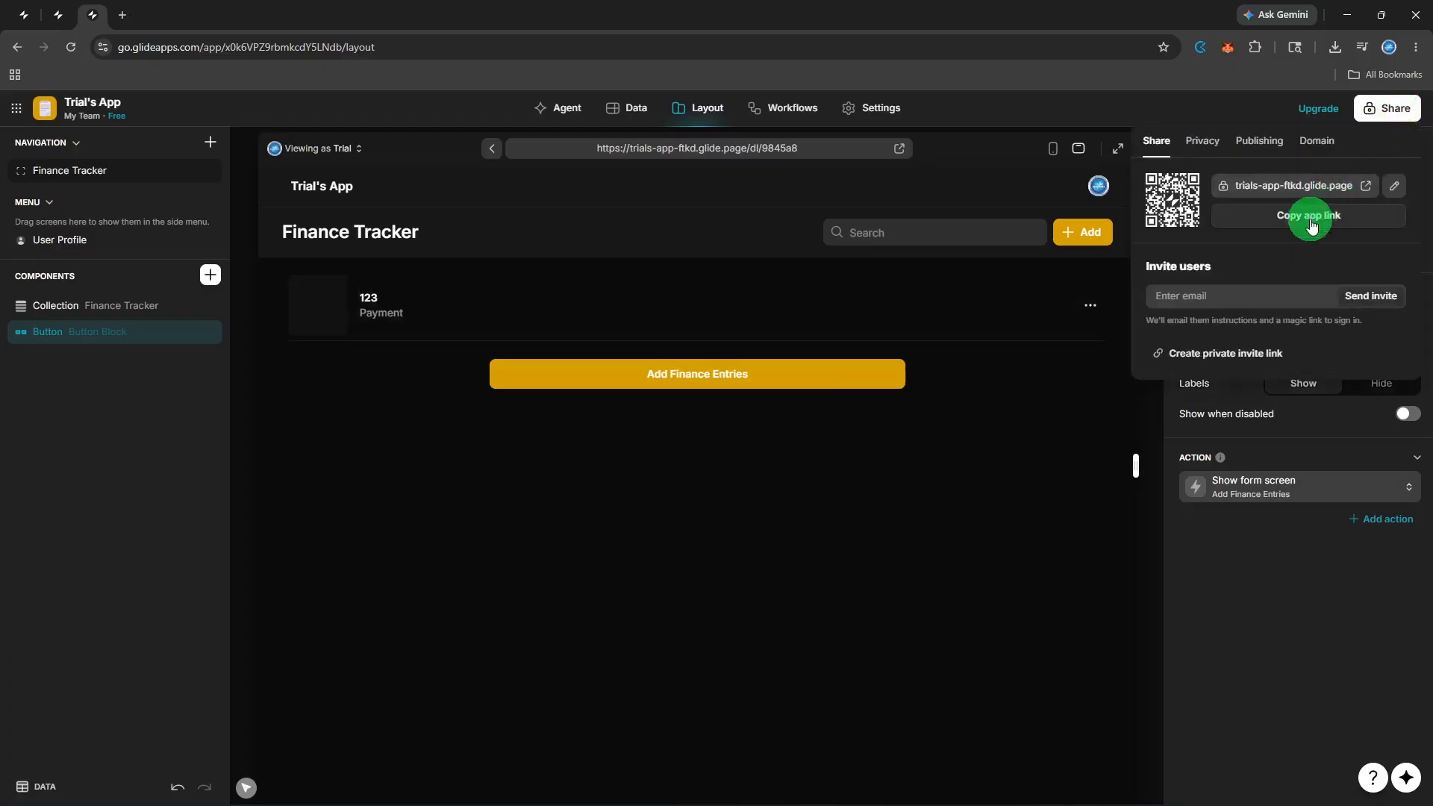